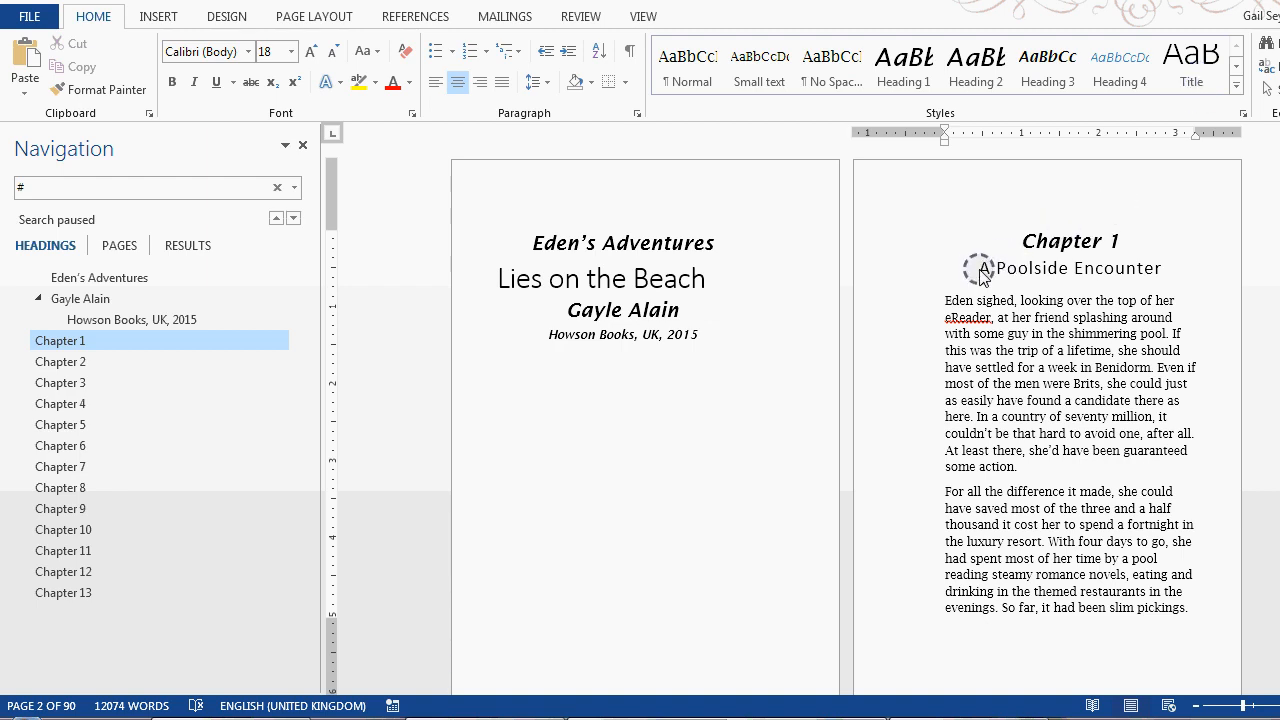
Modify the Subtitle style used for "A Poolside Encounter" under Chapter 1 so its font is Glamor Cond
drag(983, 268, 1165, 270)
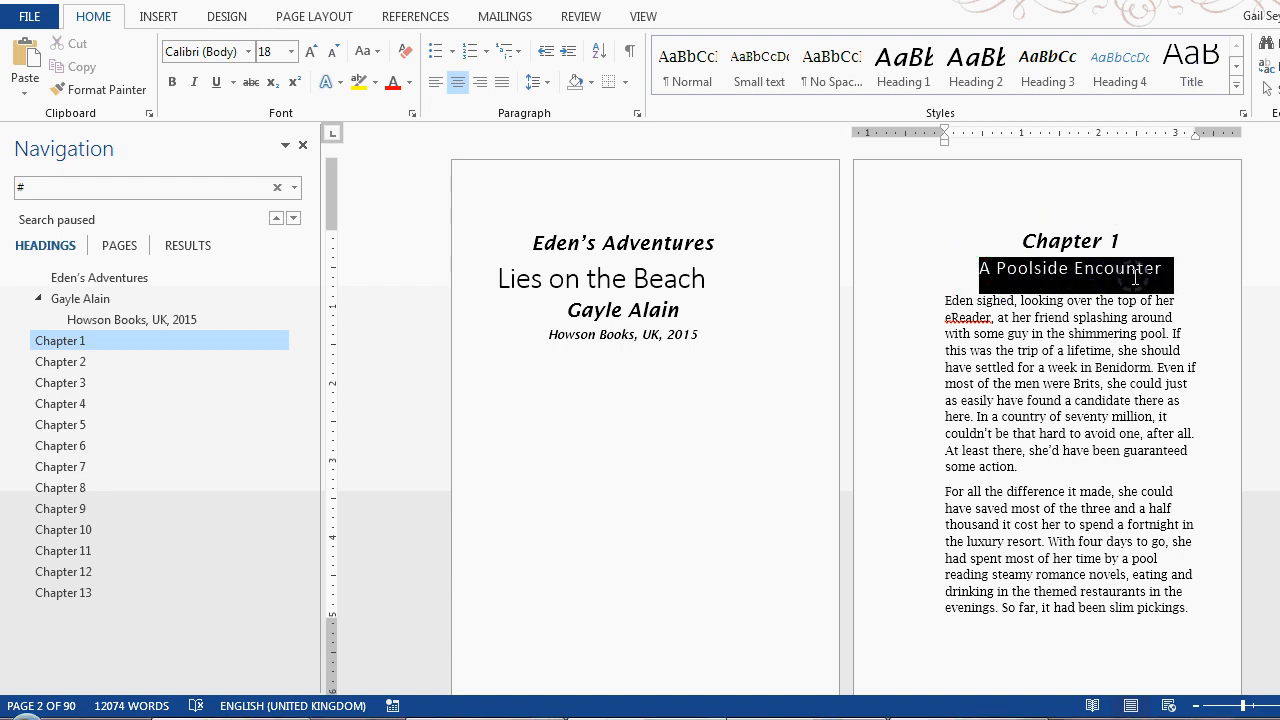
click(1237, 88)
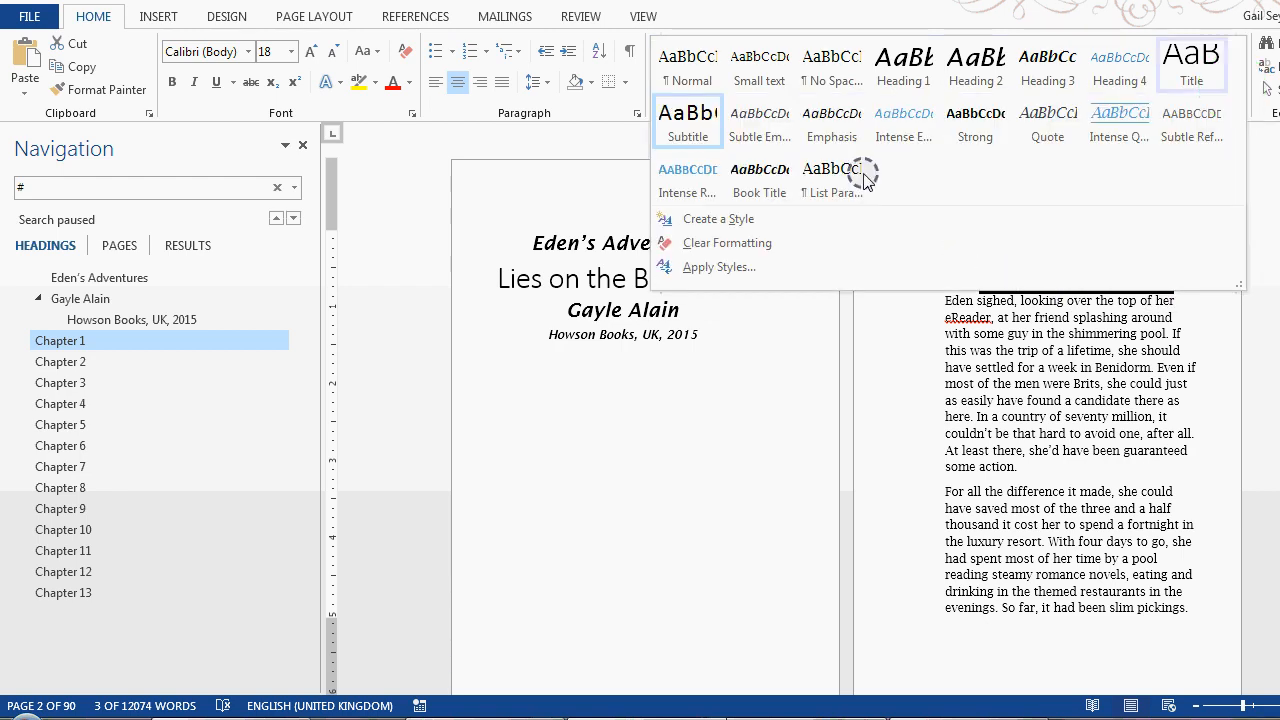
right_click(688, 125)
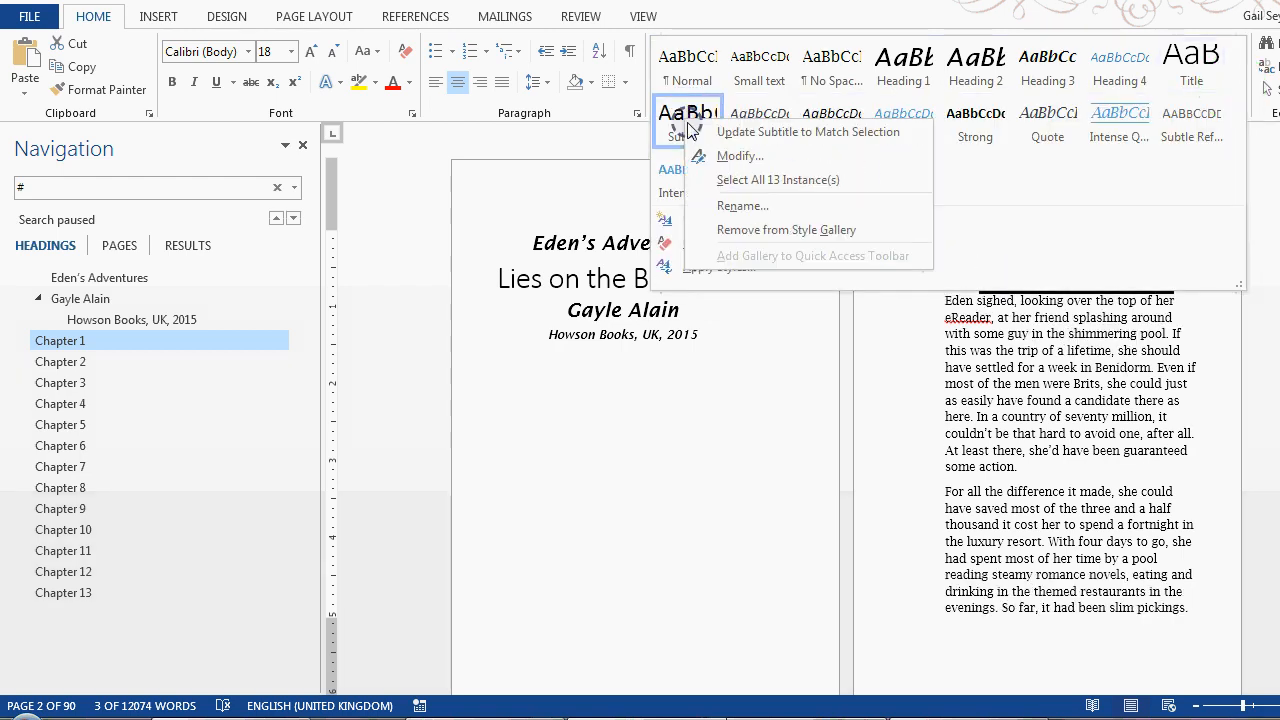
click(722, 151)
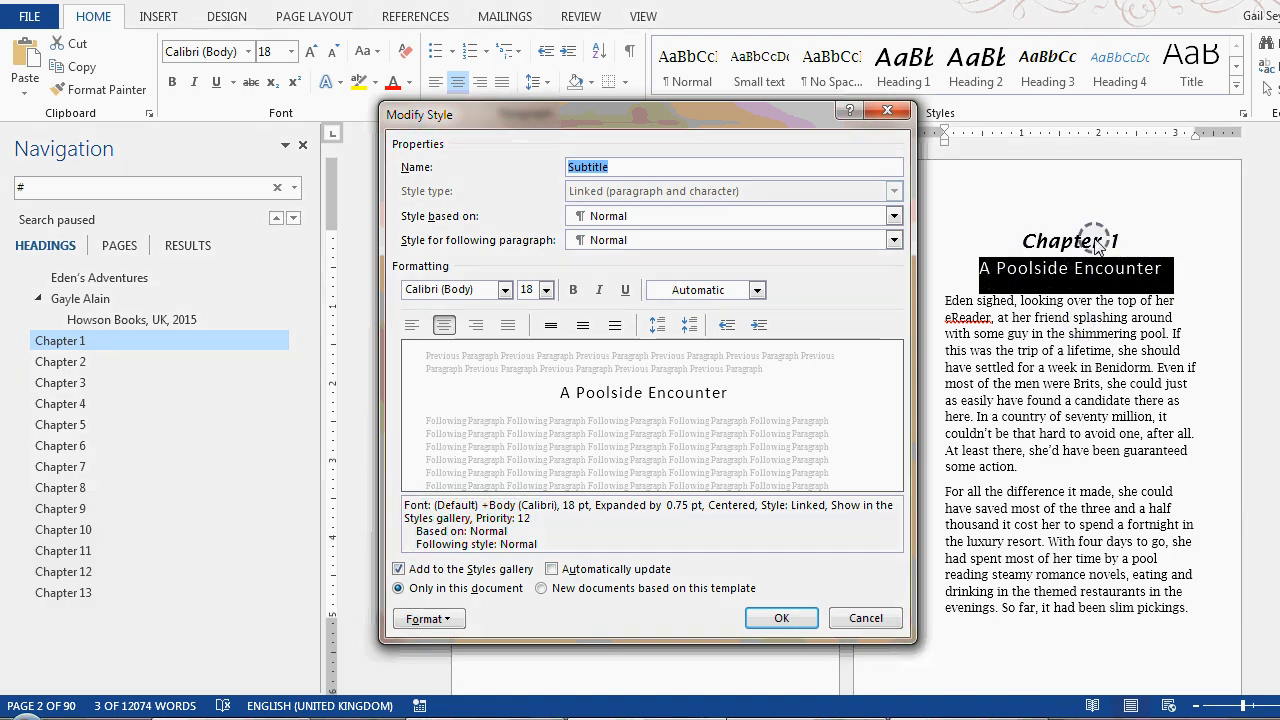
click(509, 291)
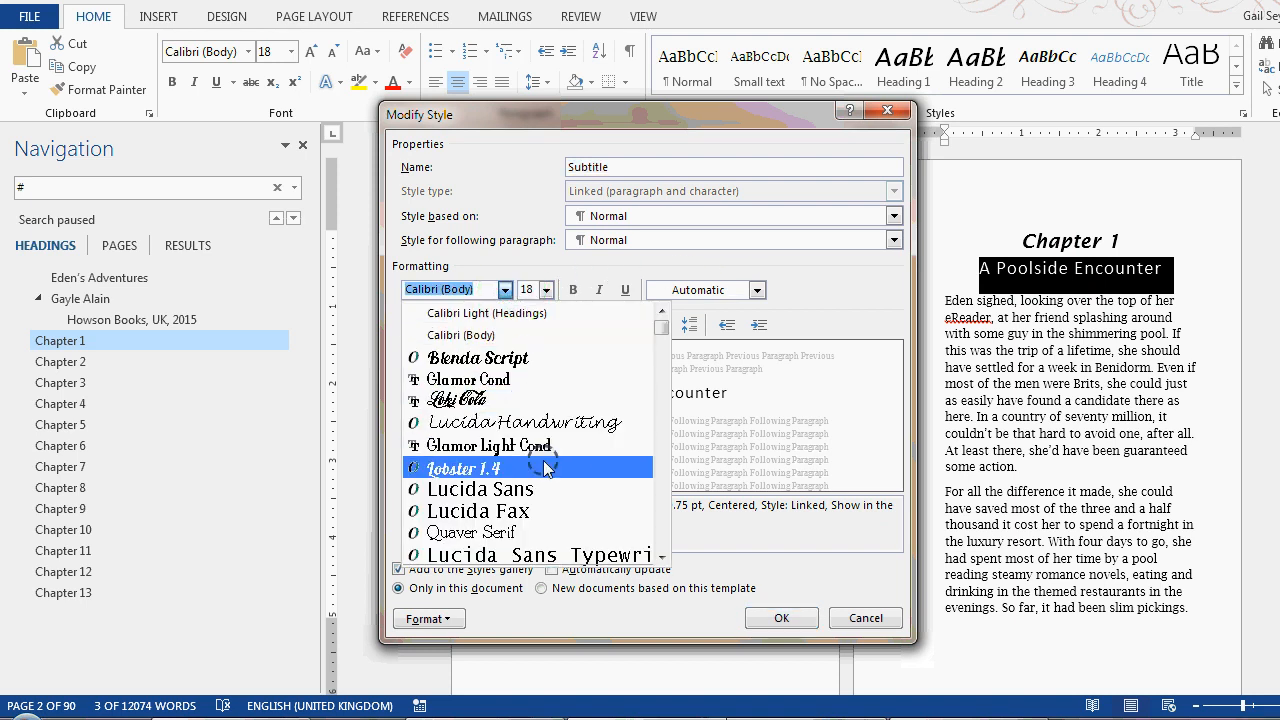
click(509, 384)
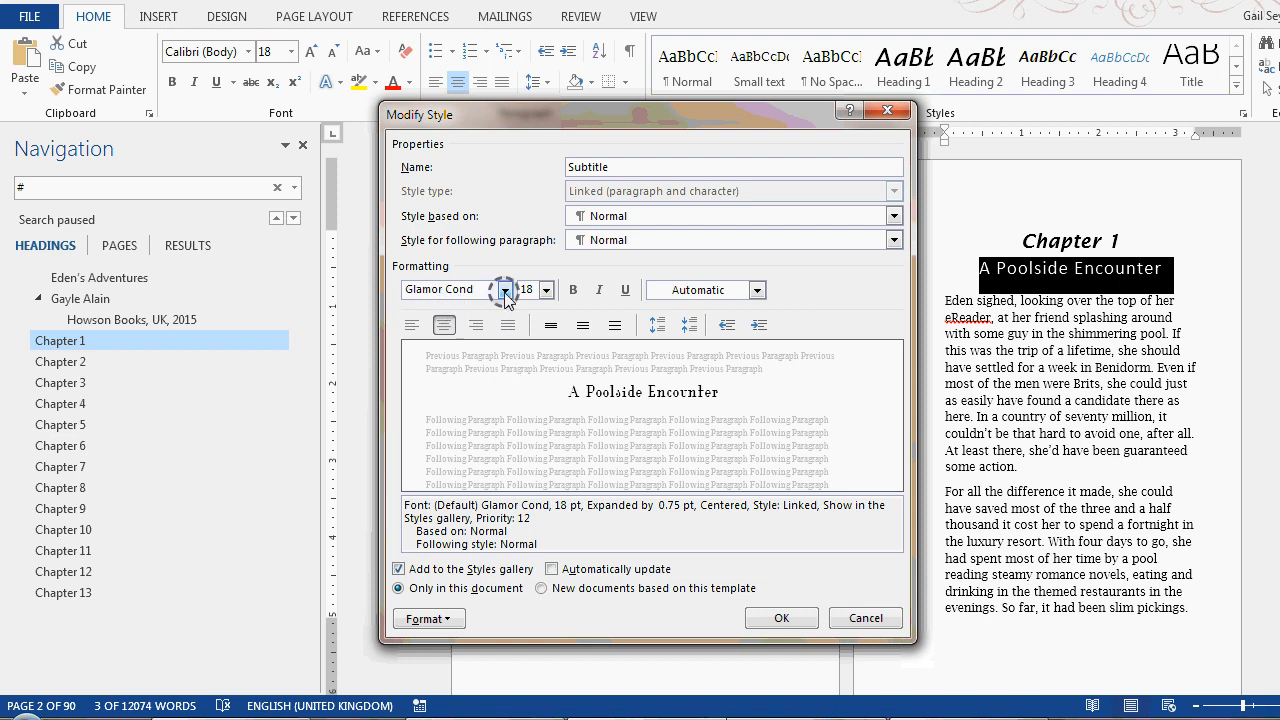
click(775, 617)
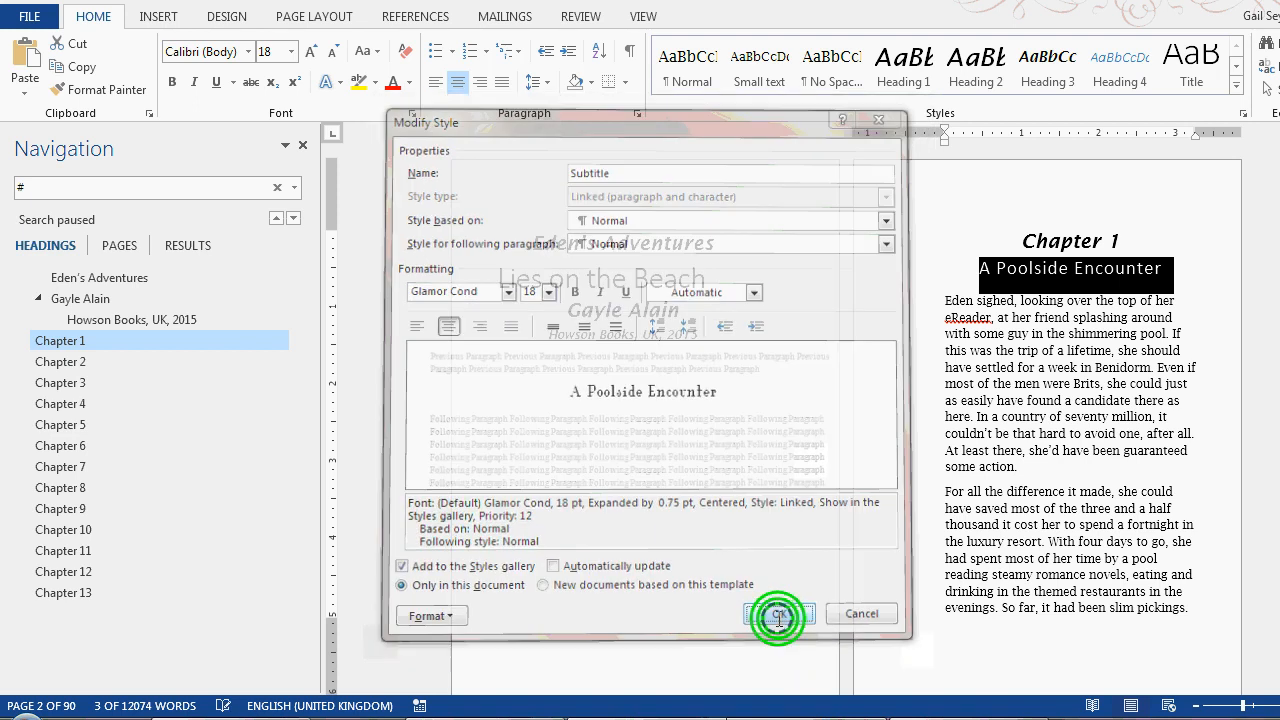
click(1068, 335)
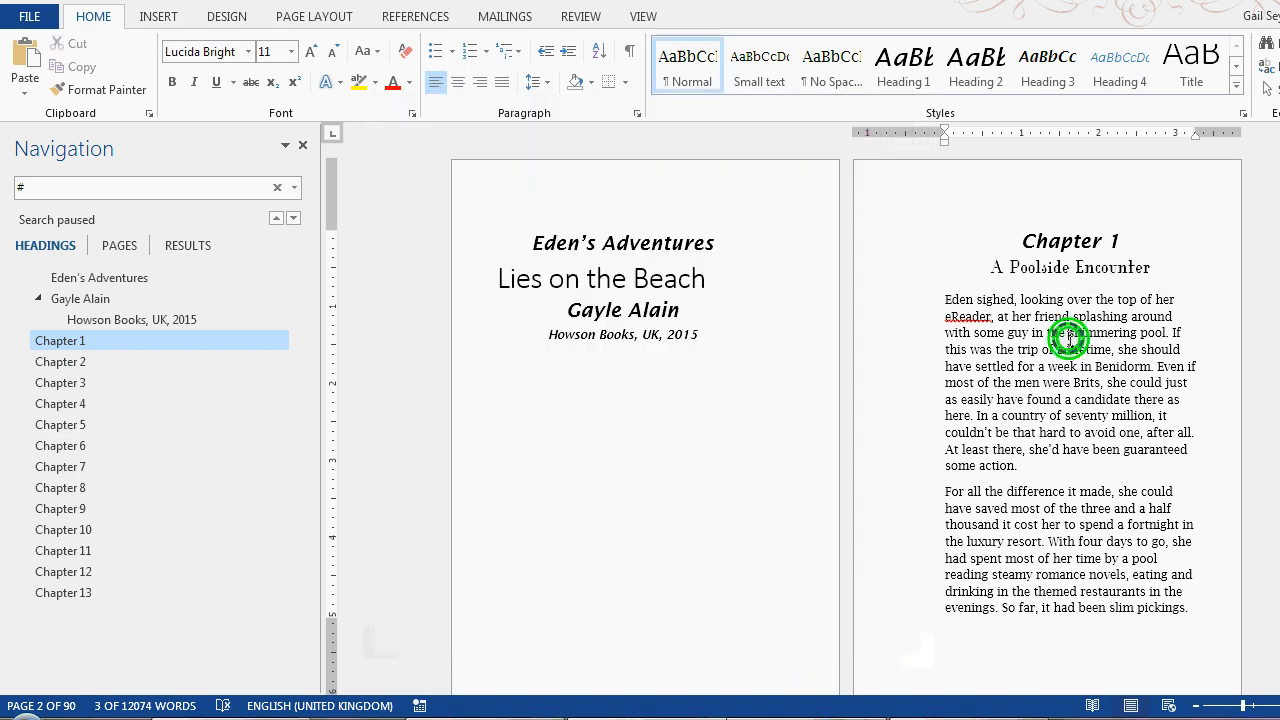
Modify the Subtitle style of the Chapter 1 subtitle to make its text italic
triple_click(990, 268)
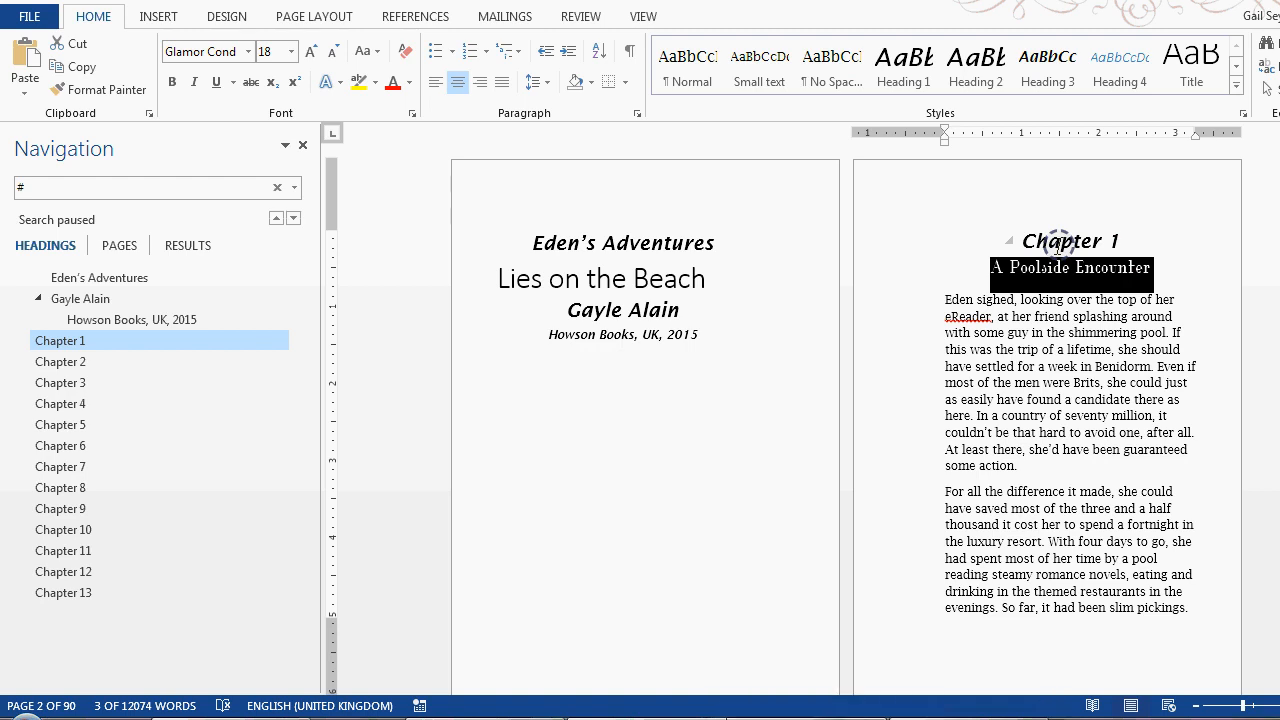
click(1191, 60)
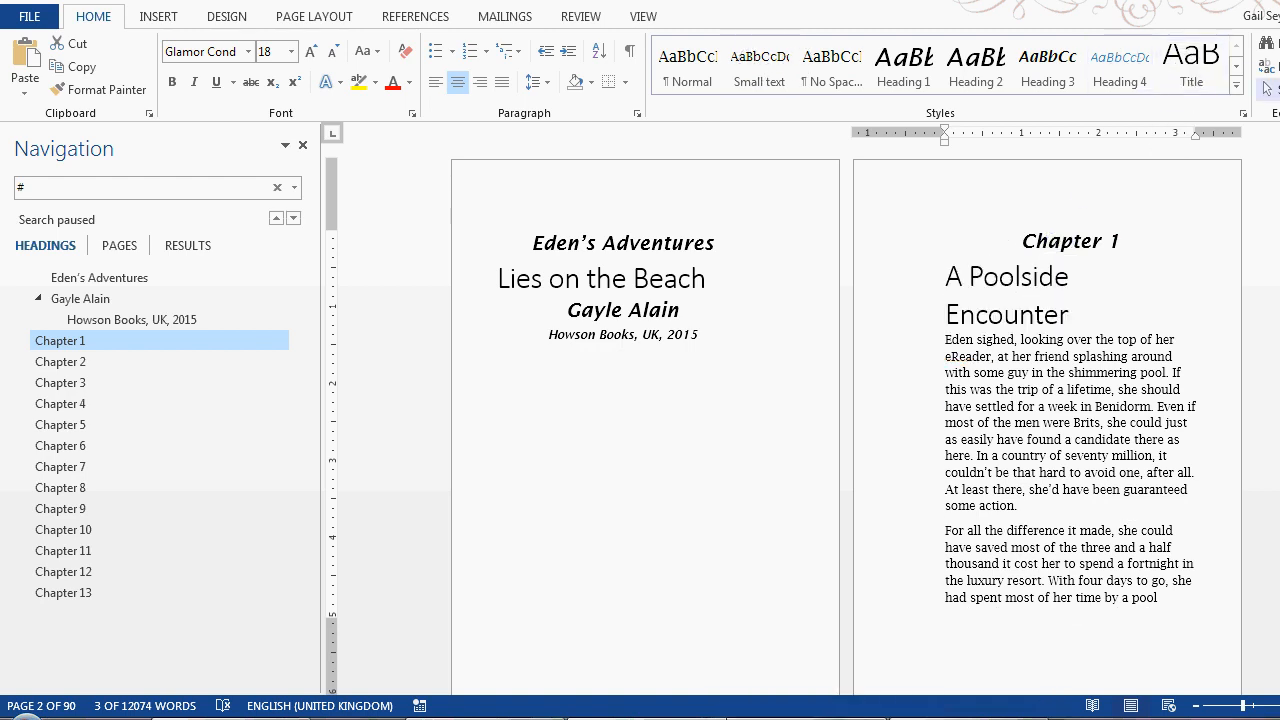
click(1238, 90)
right_click(688, 114)
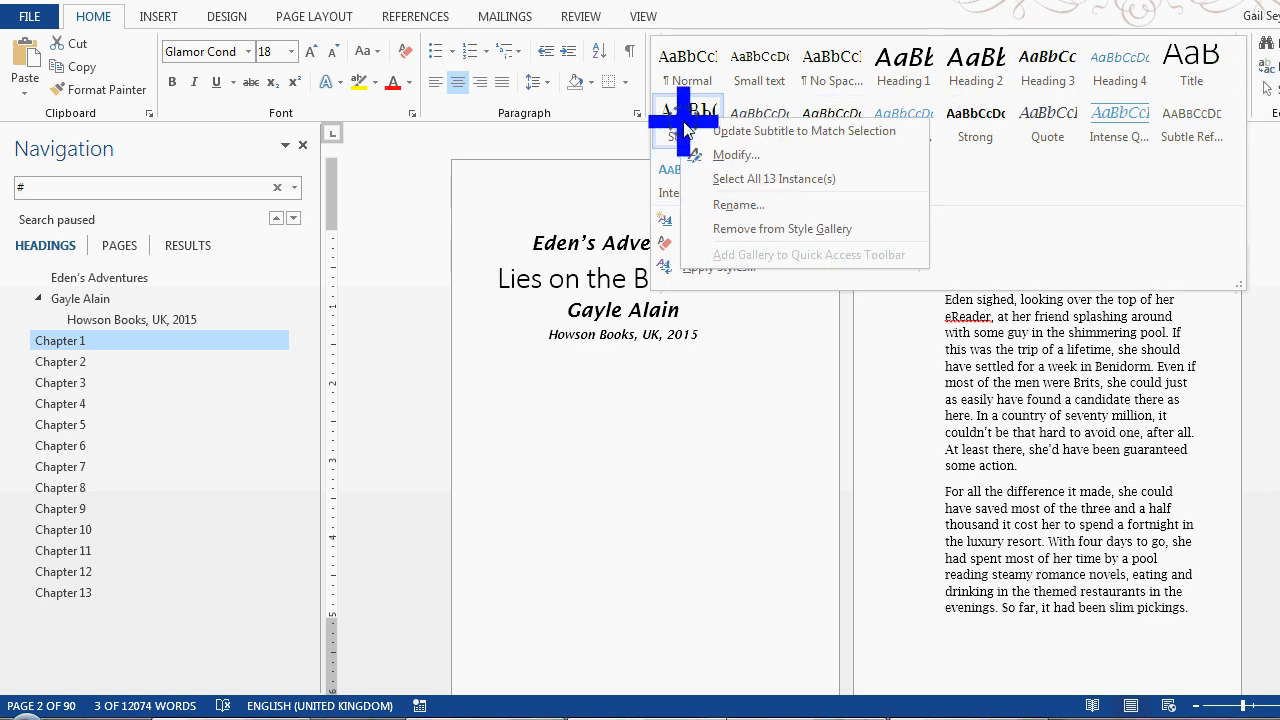
click(731, 150)
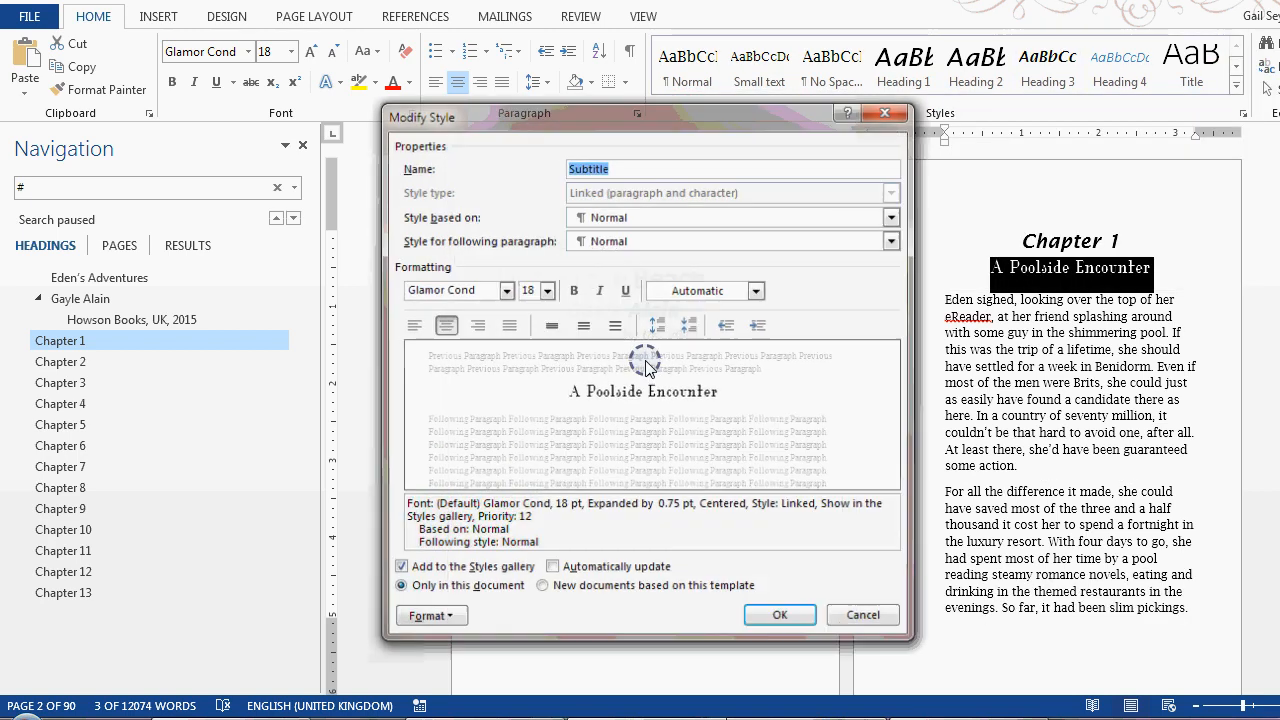
click(598, 290)
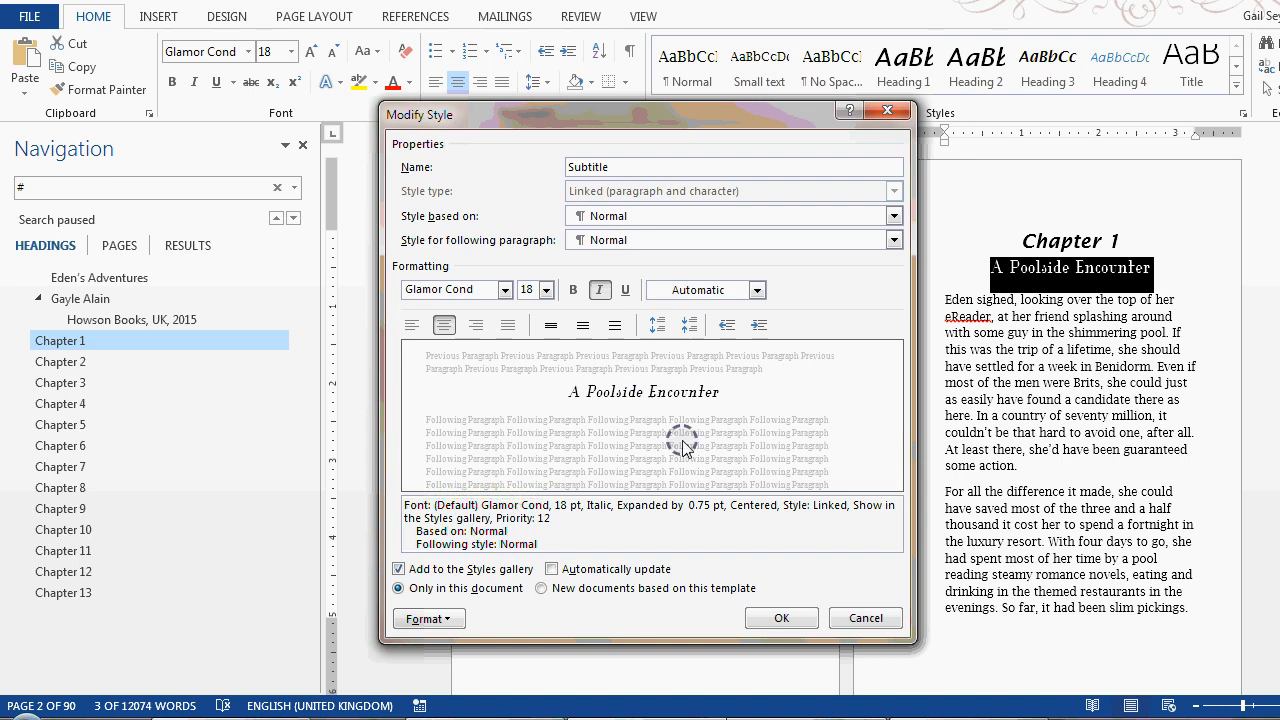
click(781, 618)
click(1040, 318)
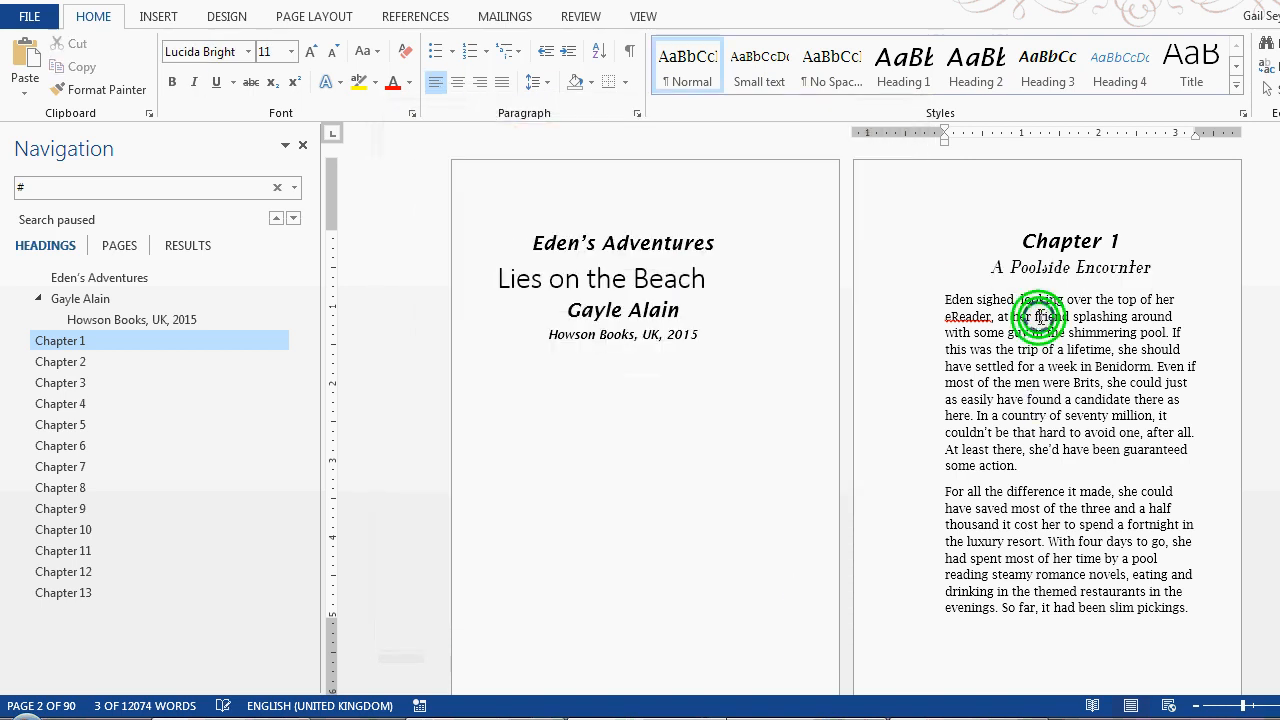
Try Lucida Handwriting in the Subtitle style, then set the style's font to Loki Cola
triple_click(998, 267)
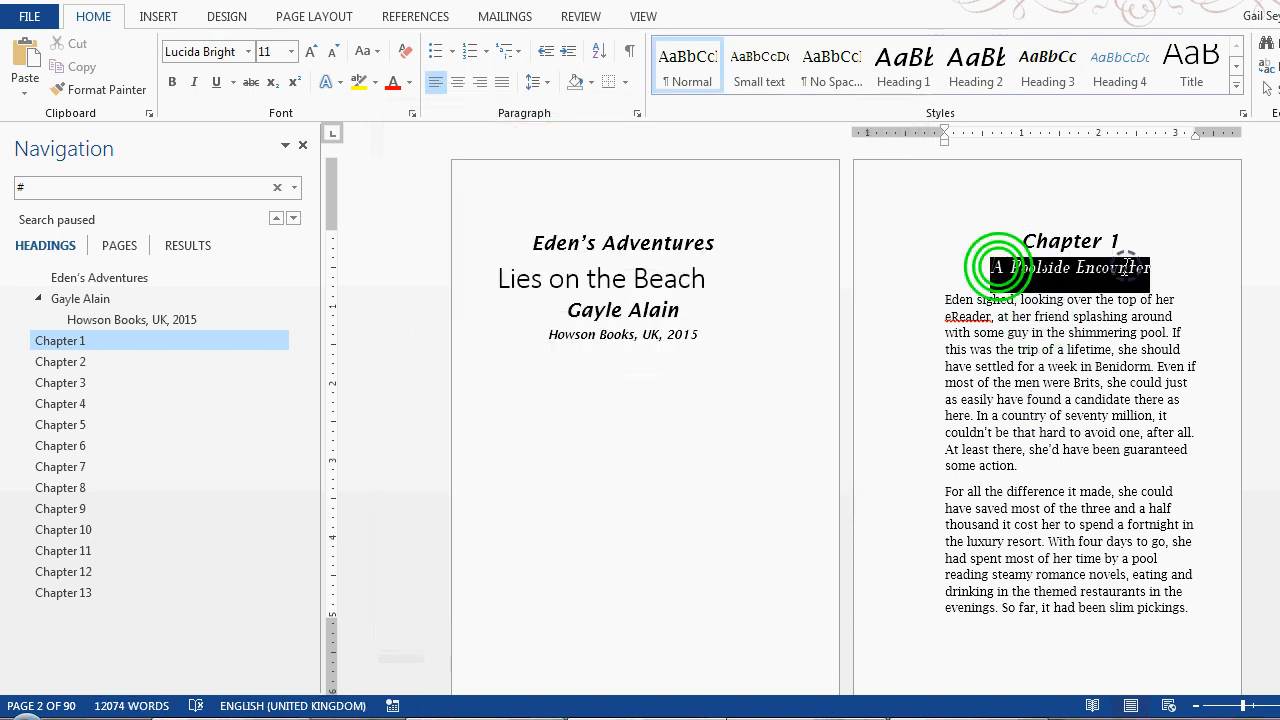
click(1232, 89)
right_click(686, 126)
click(736, 158)
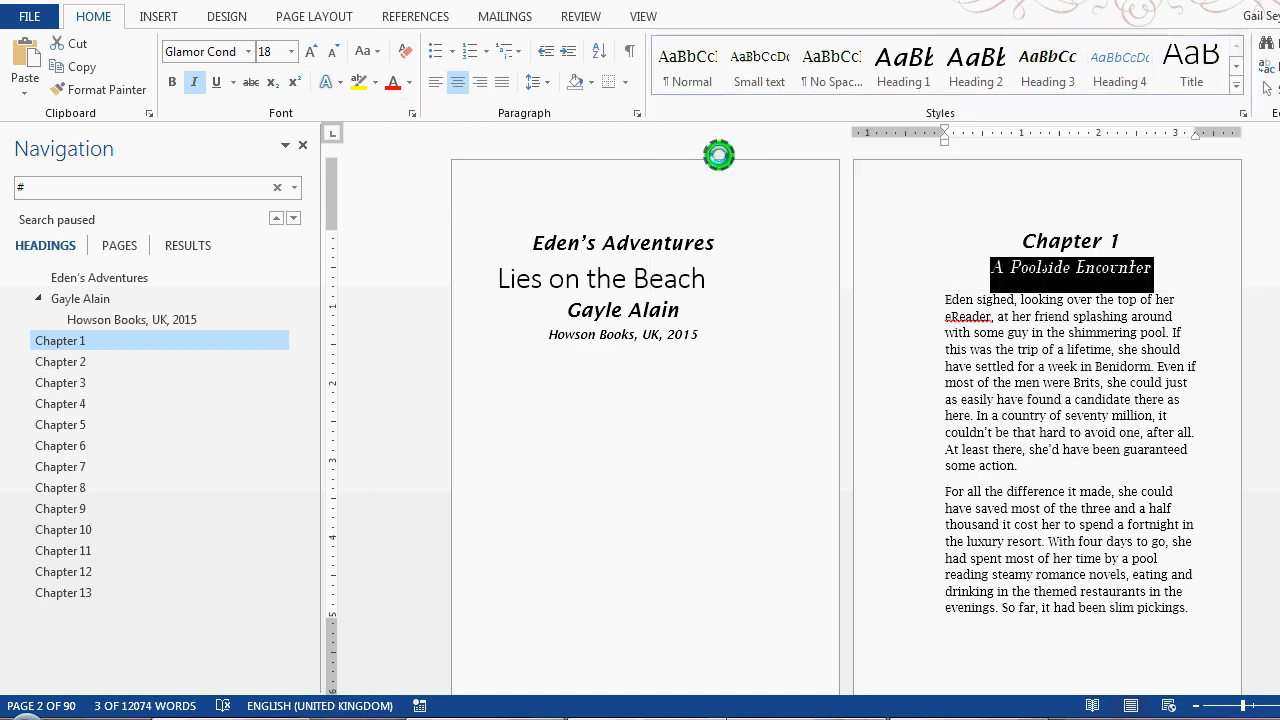
click(505, 289)
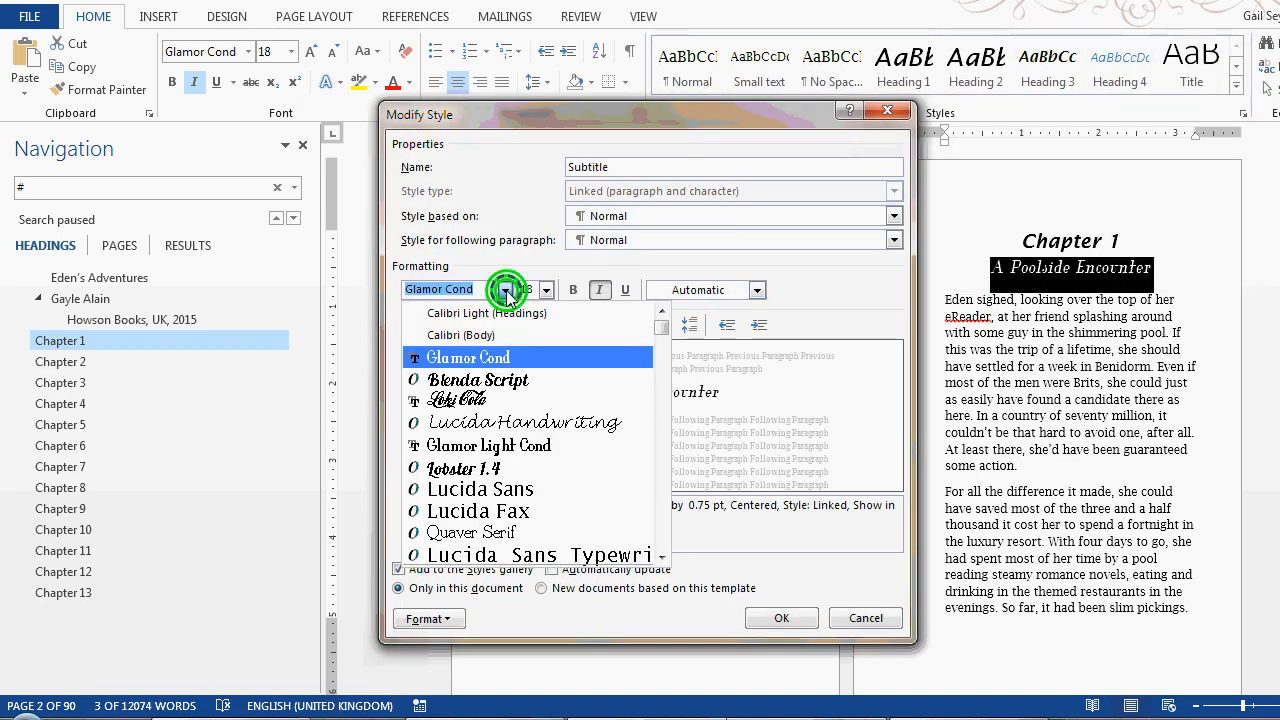
click(594, 423)
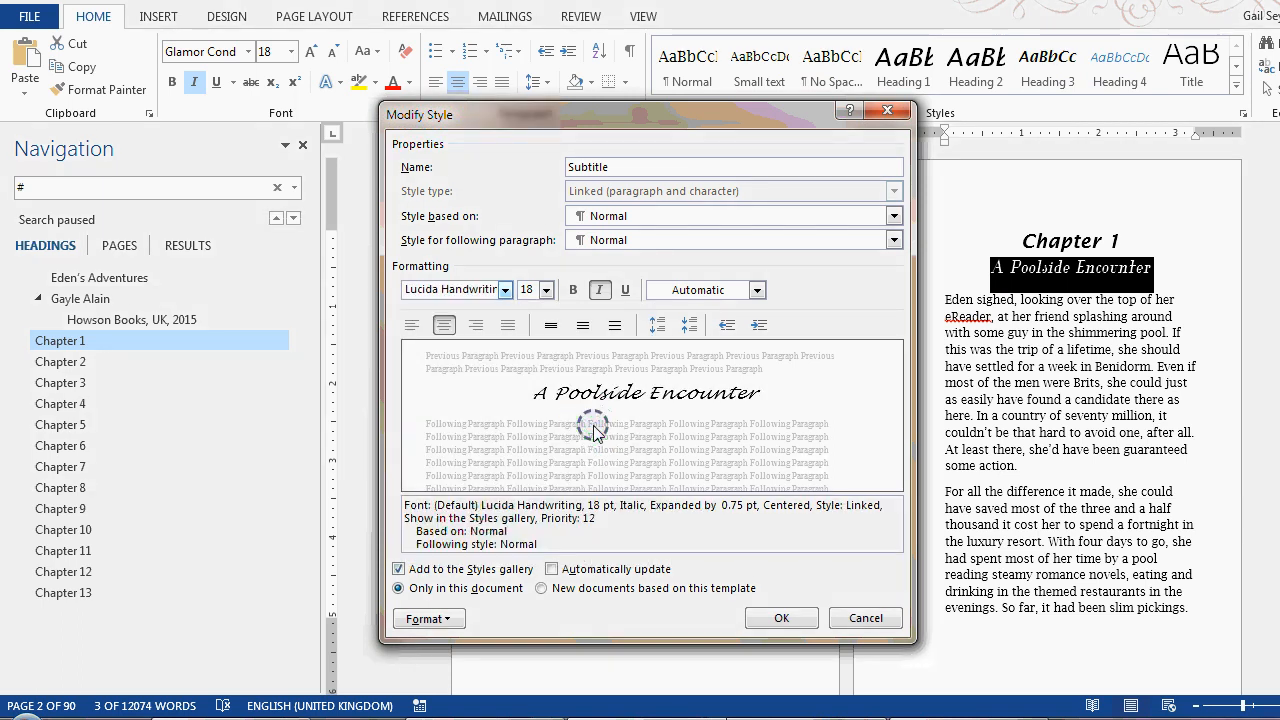
click(504, 290)
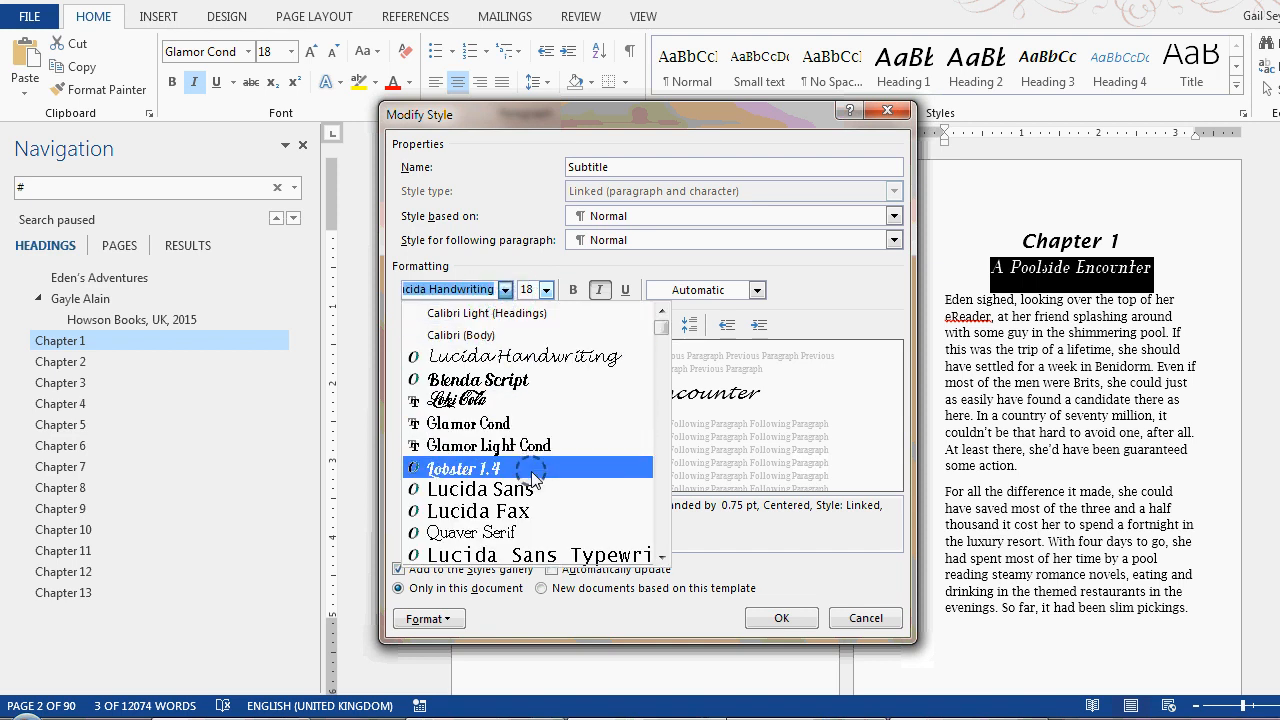
click(458, 399)
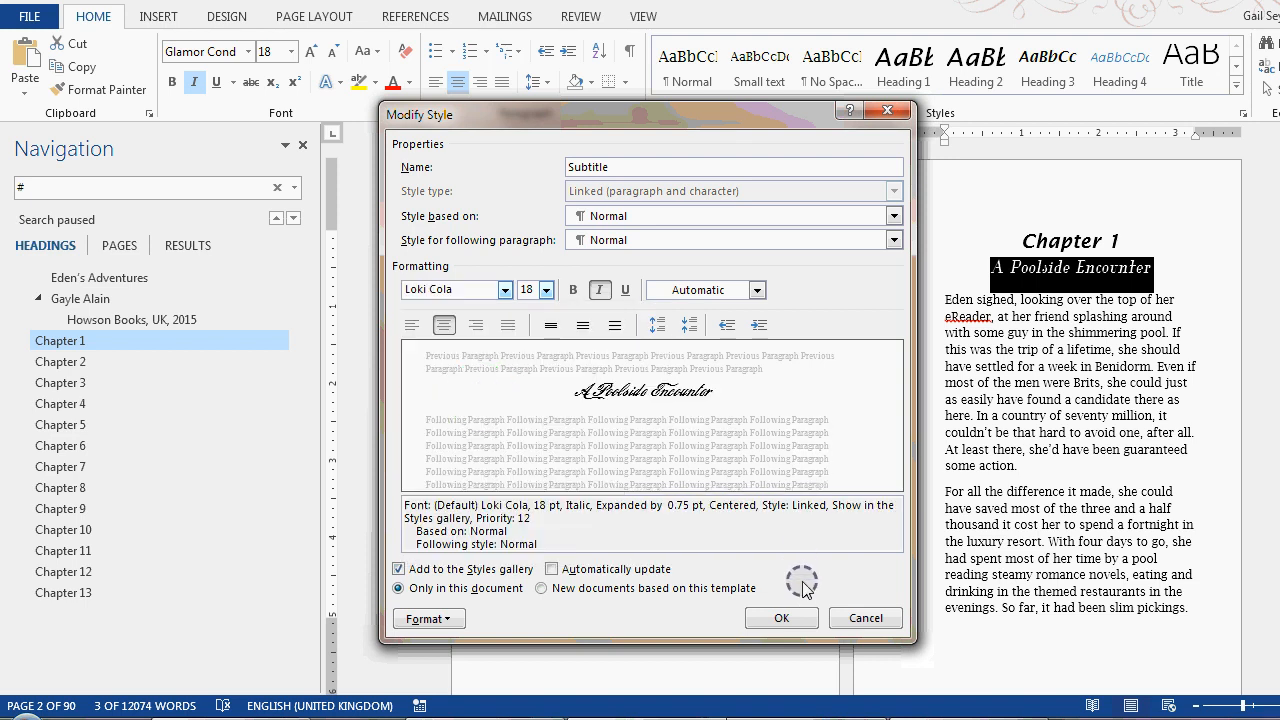
click(782, 618)
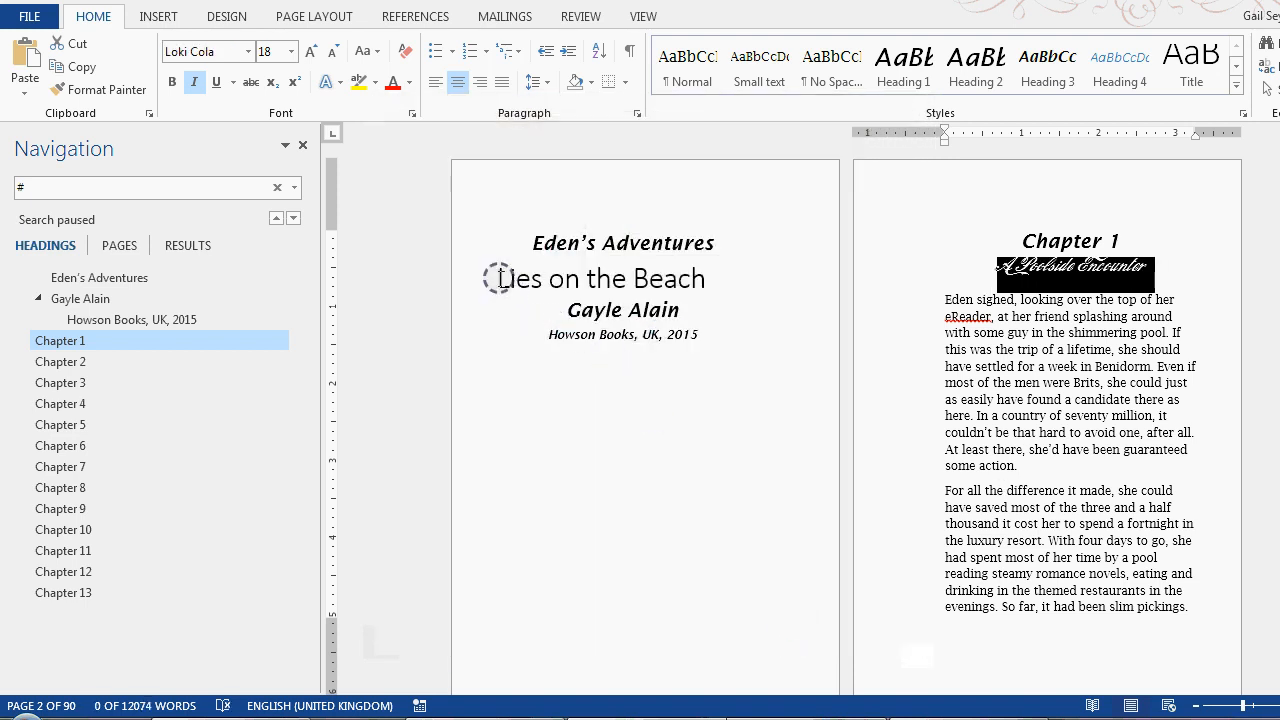
Modify the Title style of the book title "Lies on the Beach" so its font is Loki Cola
drag(499, 278, 694, 280)
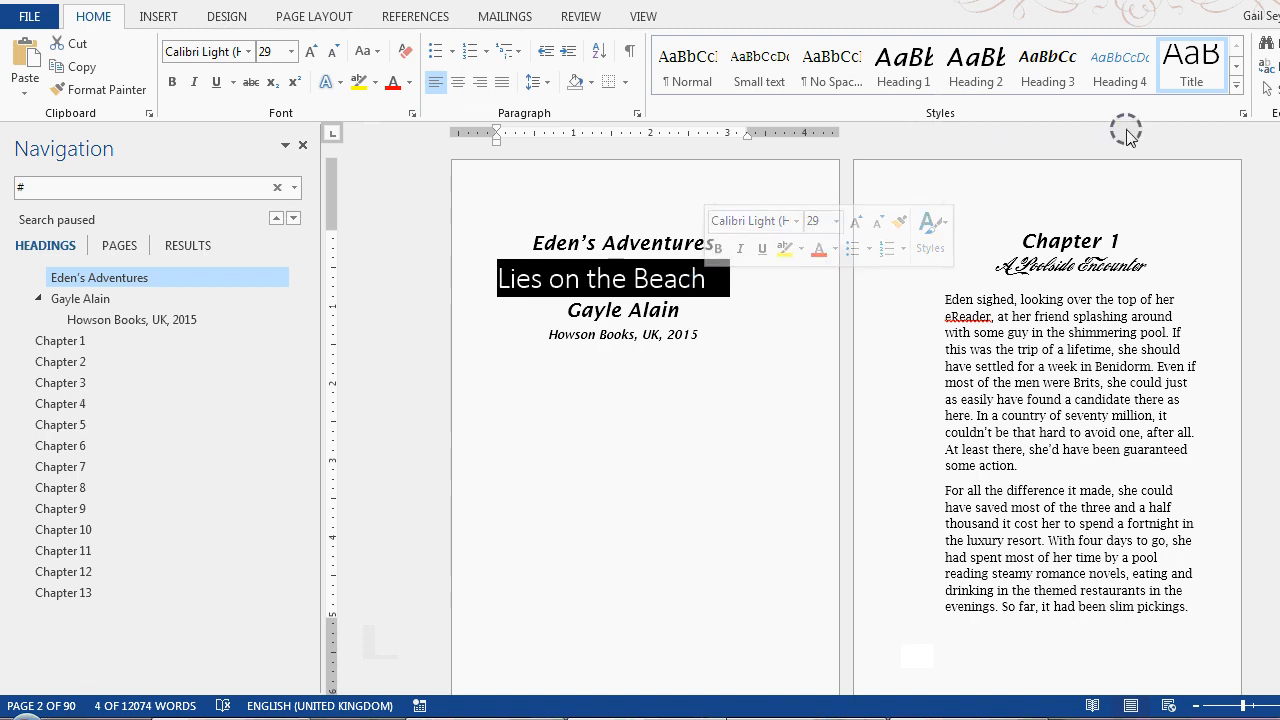
right_click(1198, 80)
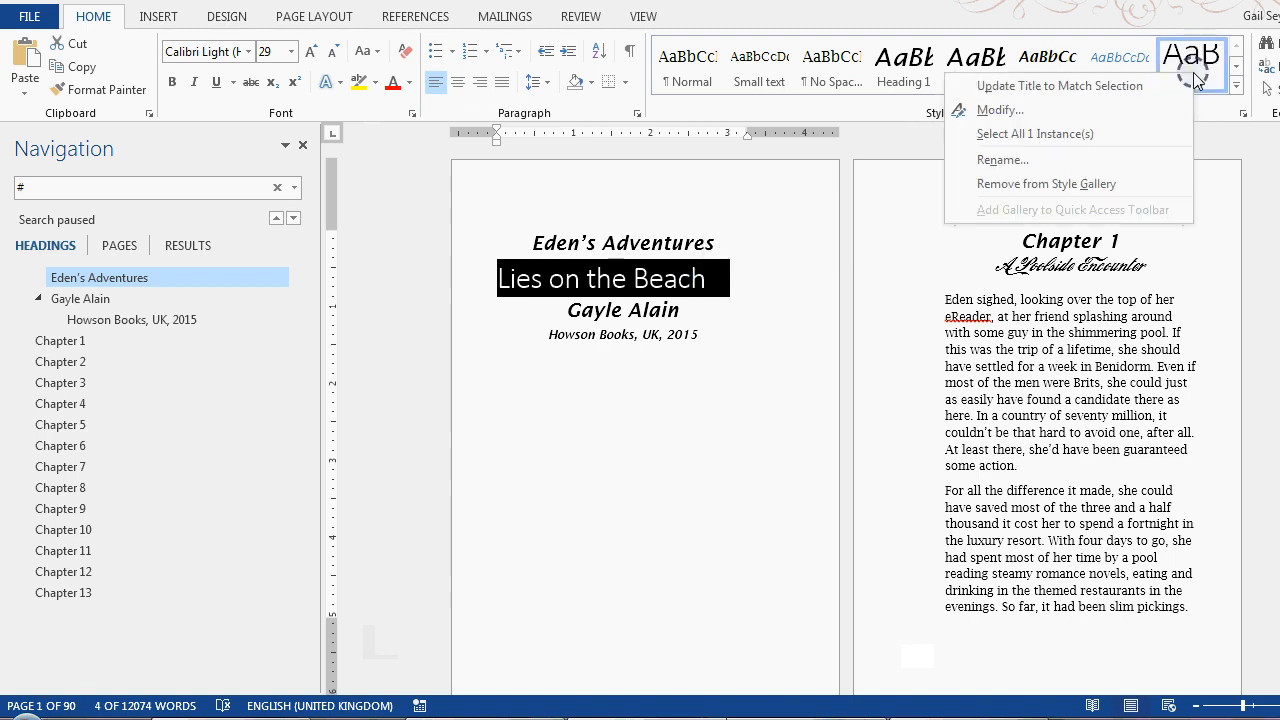
click(1034, 106)
click(505, 289)
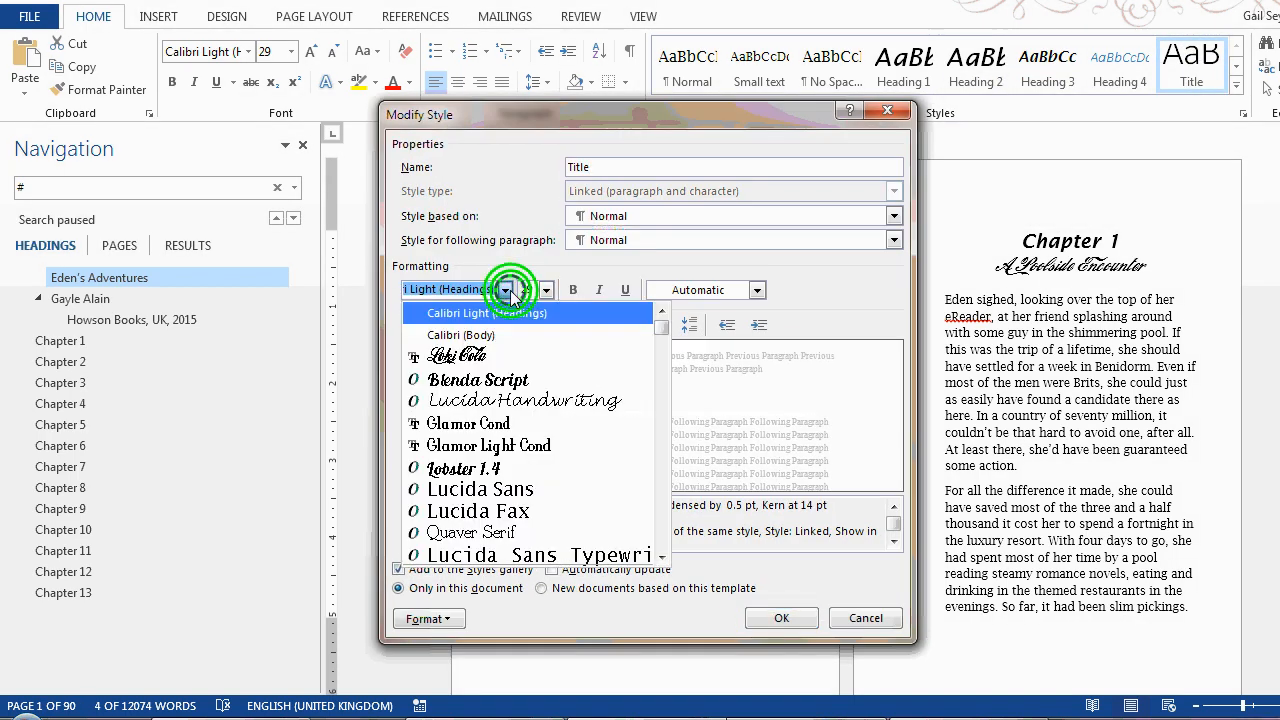
click(478, 360)
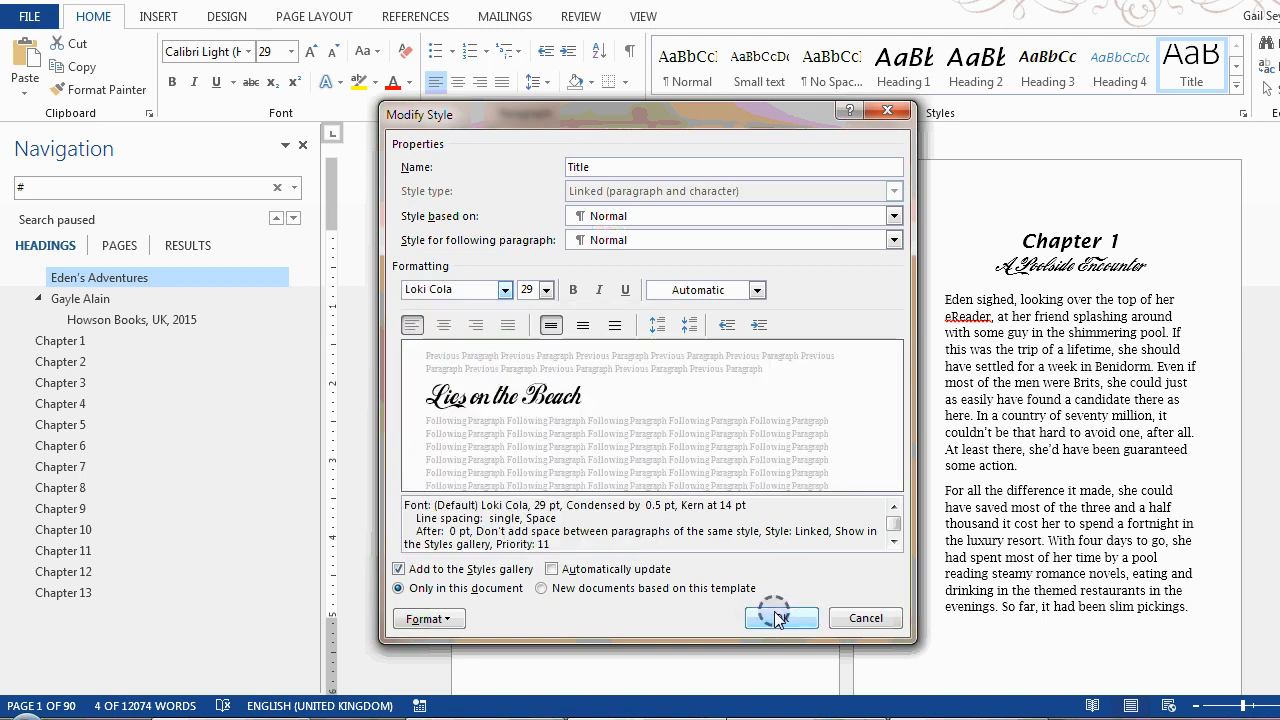
click(768, 618)
click(680, 278)
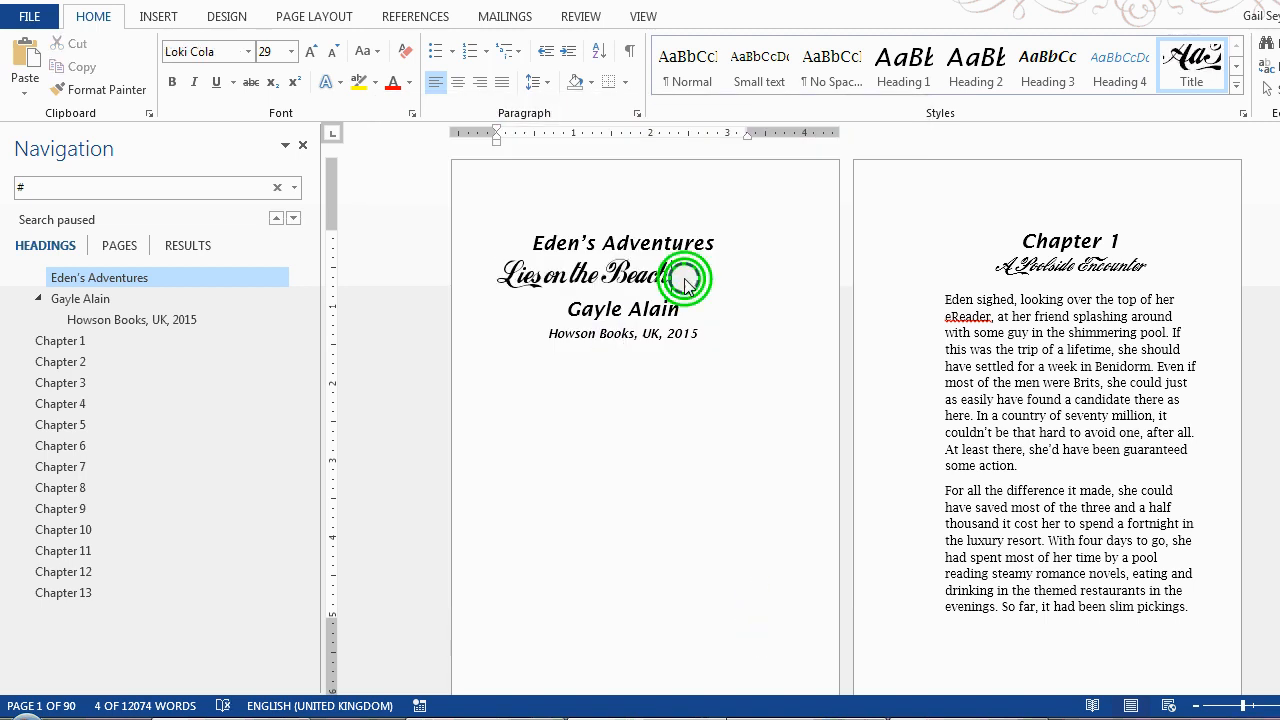
Modify the Subtitle style of "A Poolside Encounter" to use the Blenda Script font without italics
drag(1000, 264, 1132, 258)
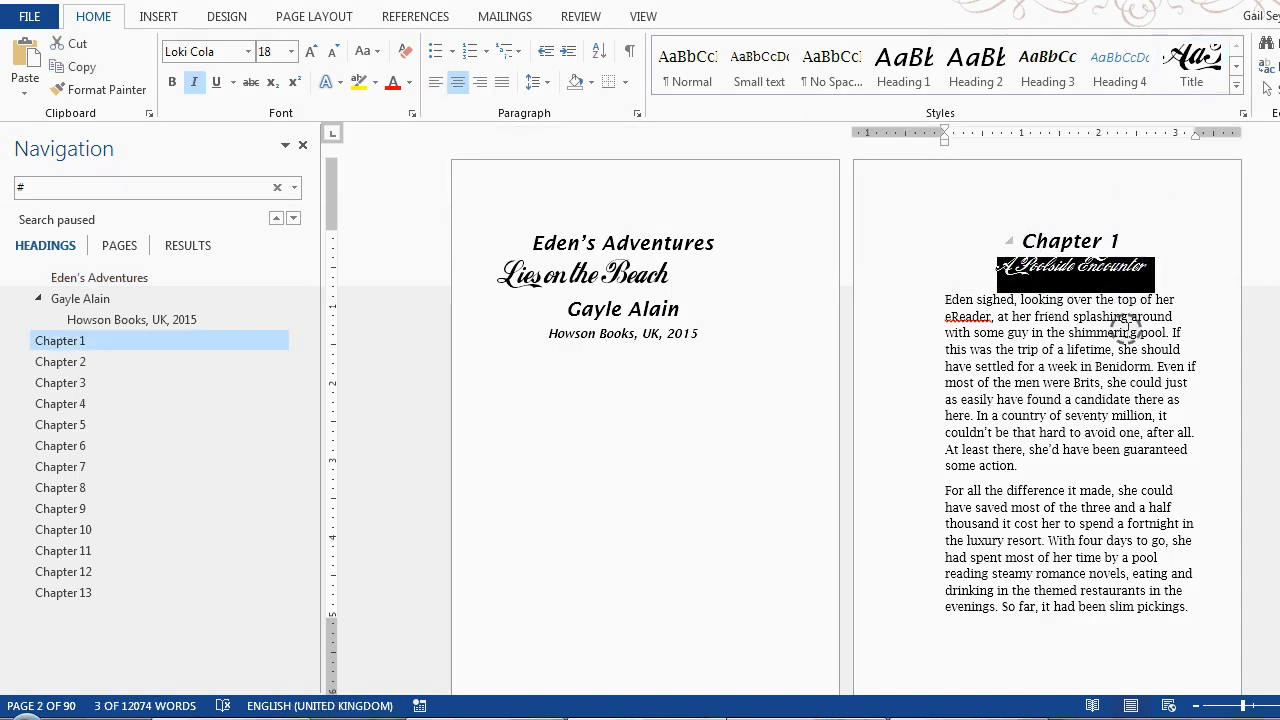
click(1237, 88)
right_click(677, 129)
click(735, 155)
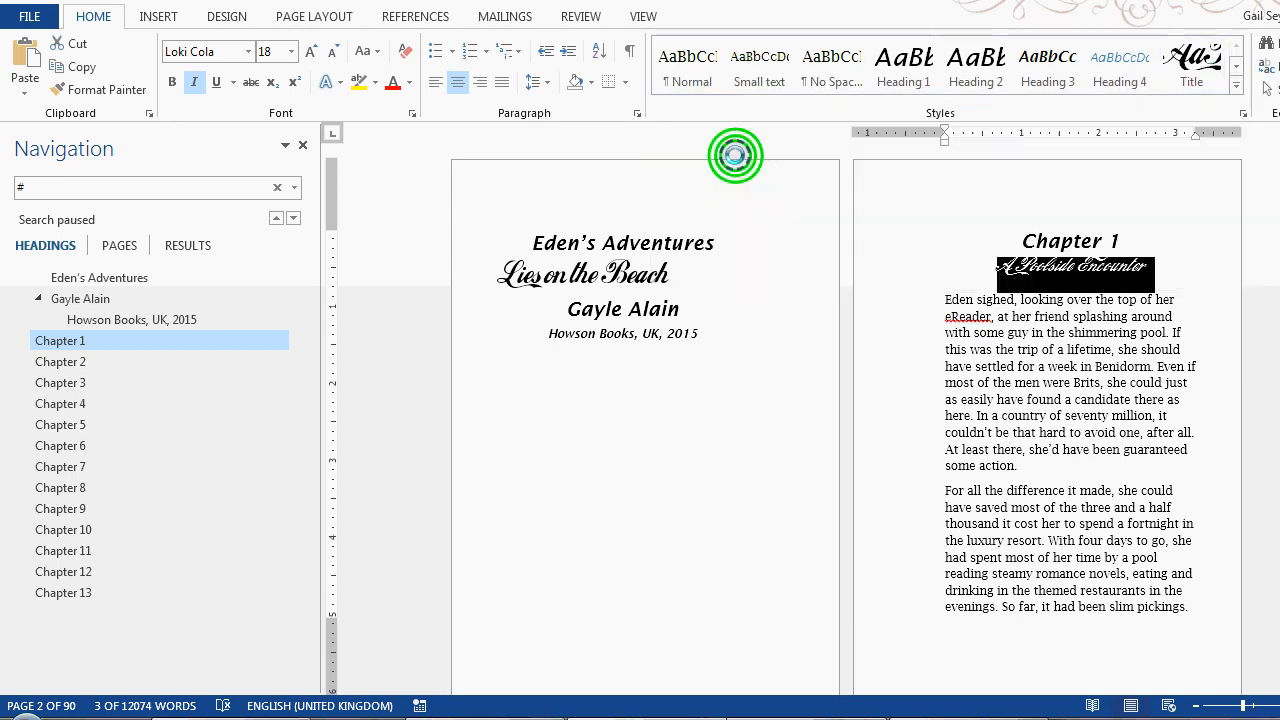
click(506, 290)
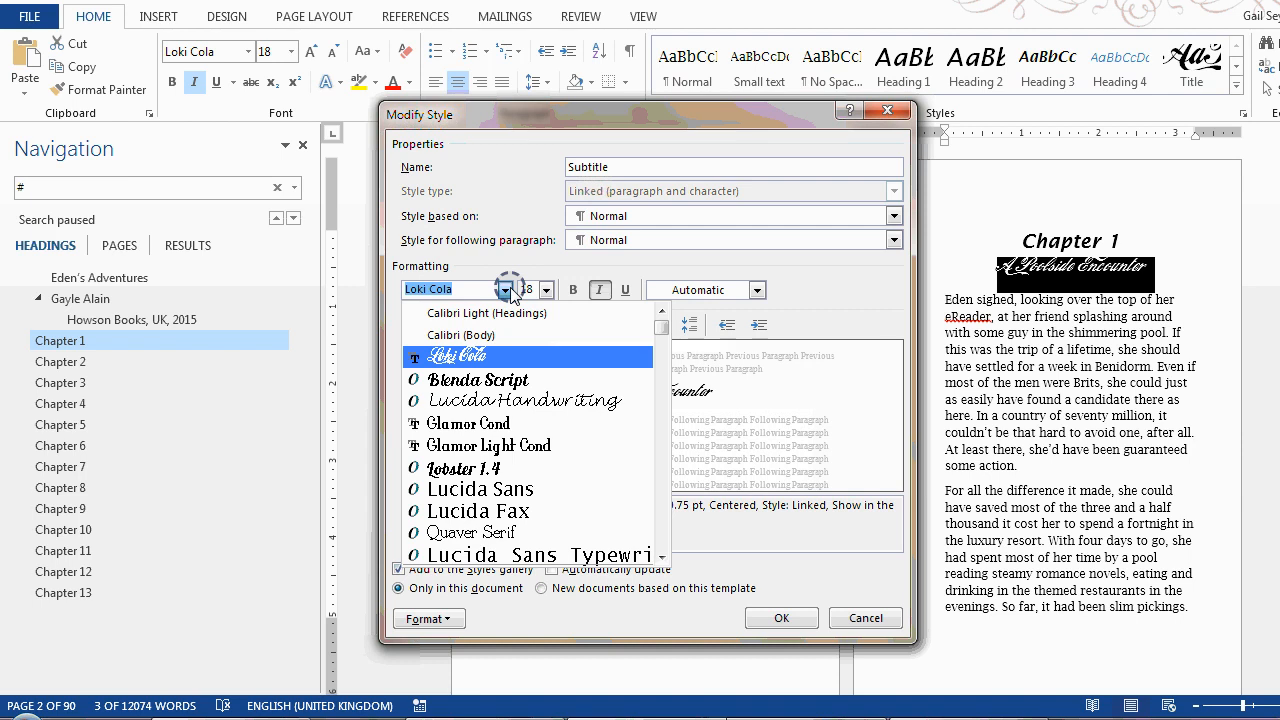
click(515, 381)
click(780, 619)
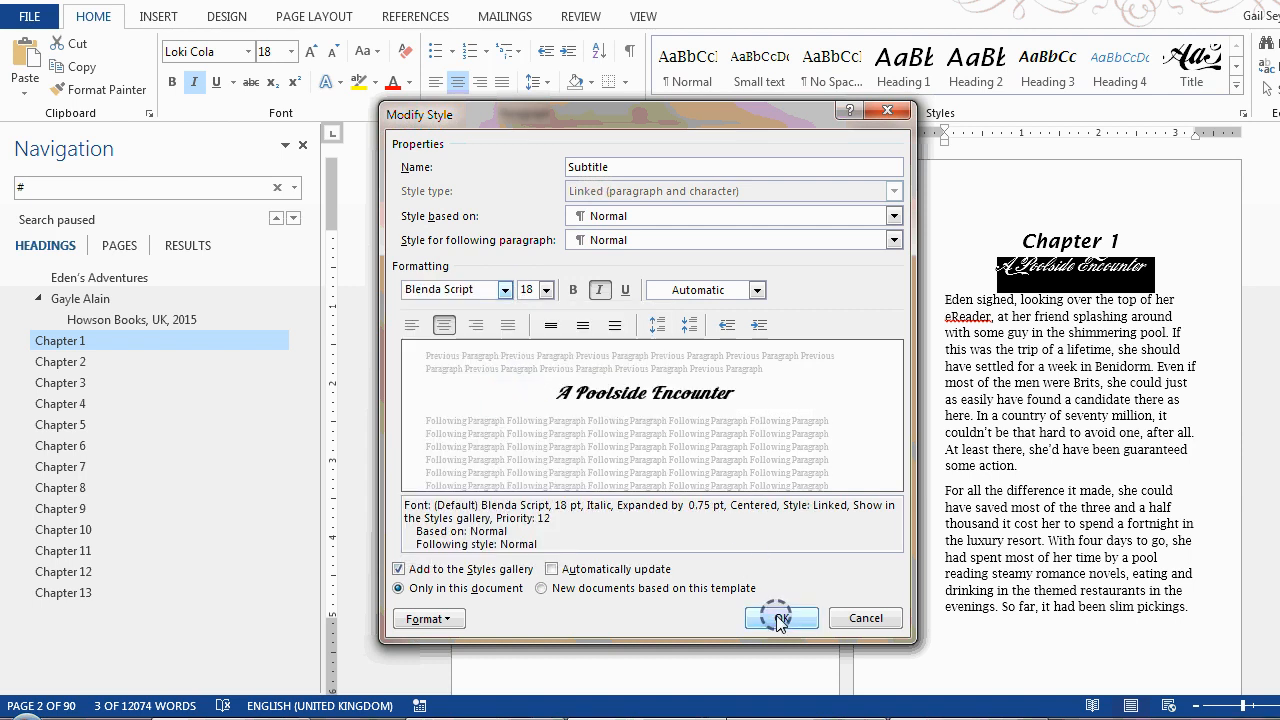
click(600, 291)
click(776, 618)
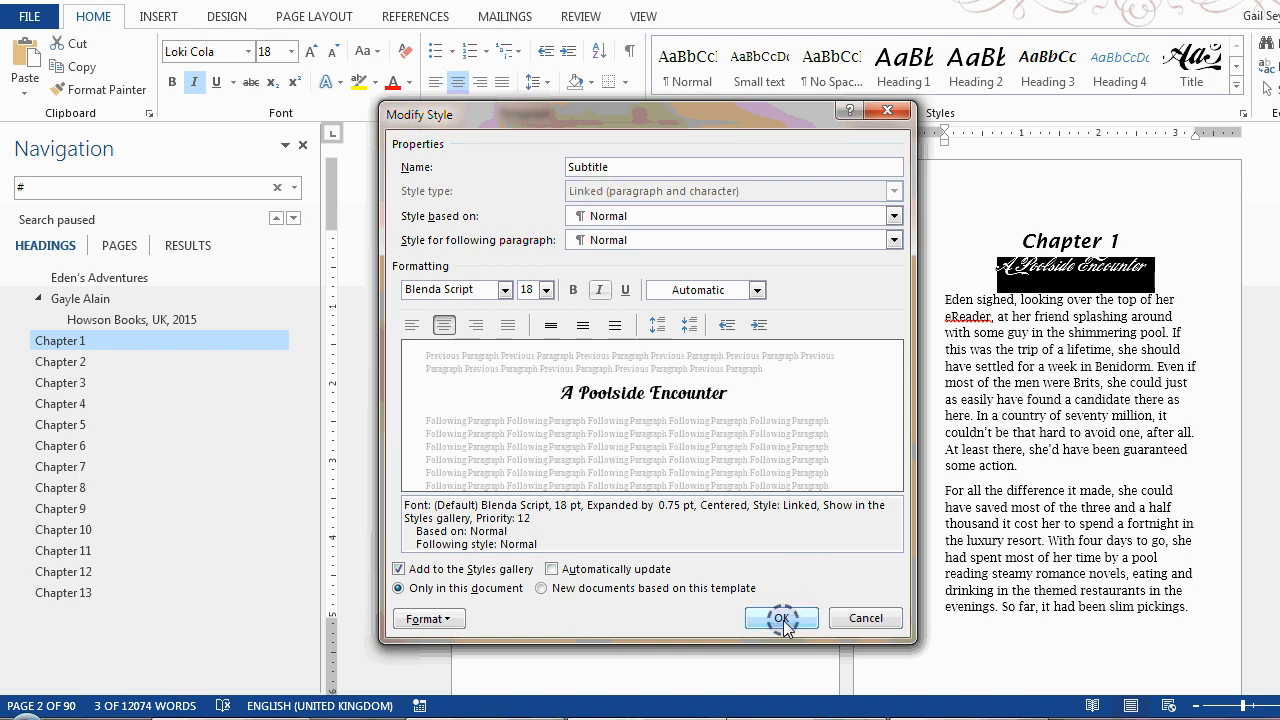
click(1030, 288)
click(968, 287)
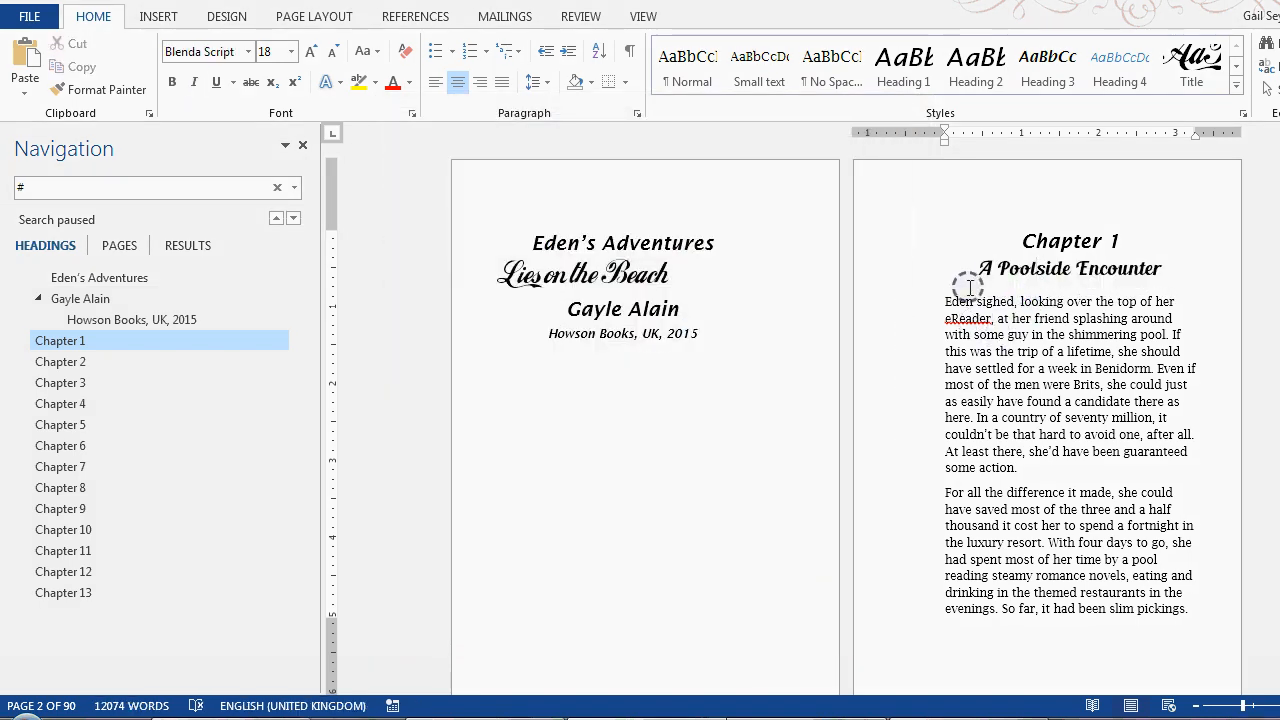
Modify the Subtitle style of "A Poolside Encounter" to make its Blenda Script text italic
drag(972, 268, 1168, 270)
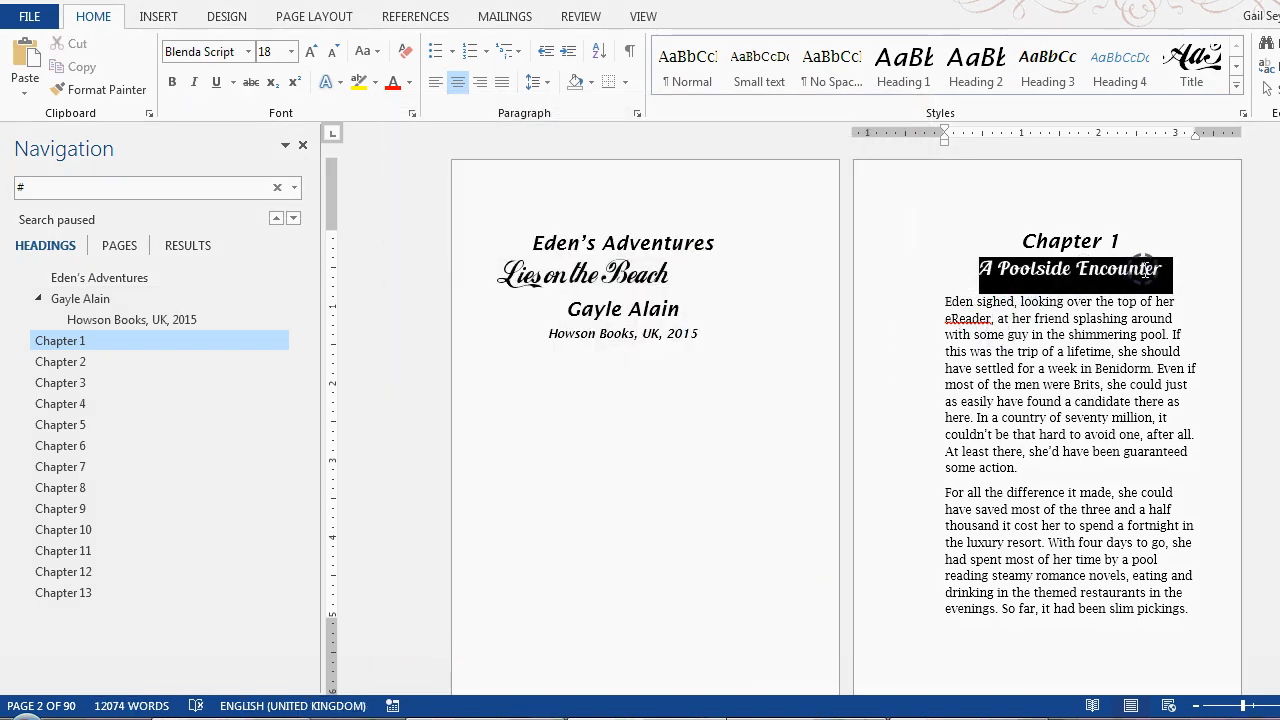
click(1191, 89)
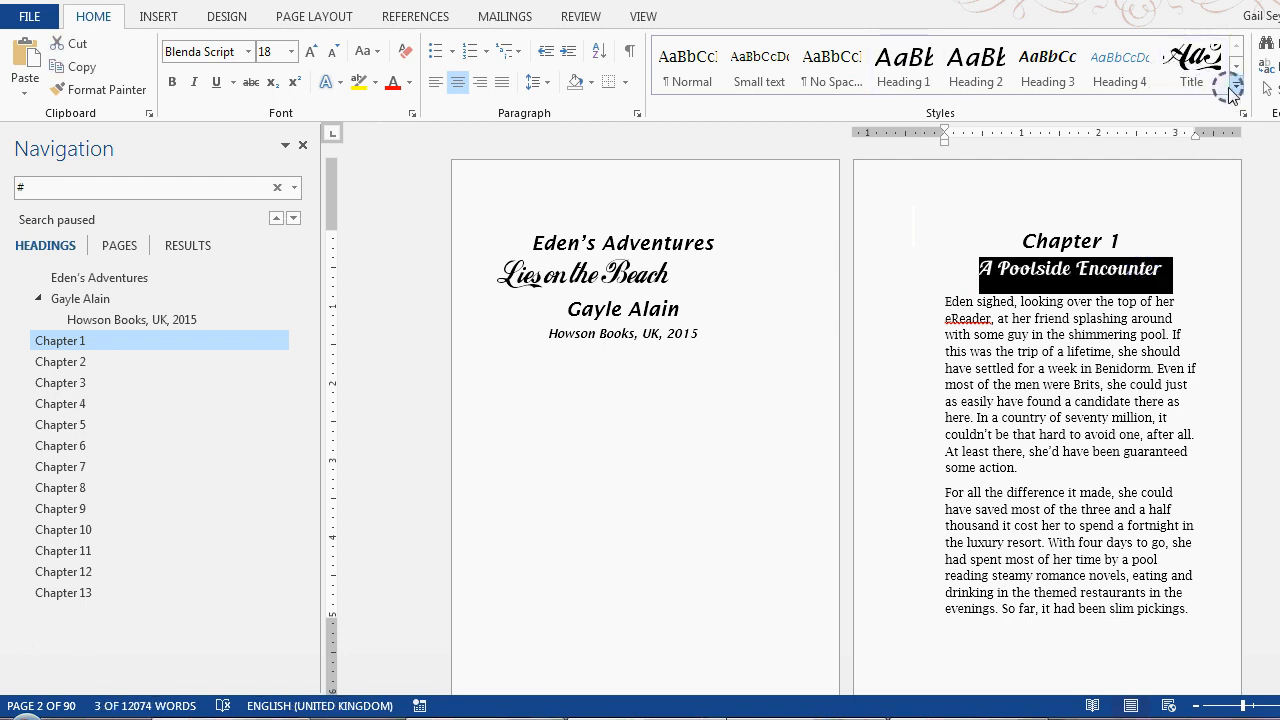
click(1236, 85)
right_click(702, 140)
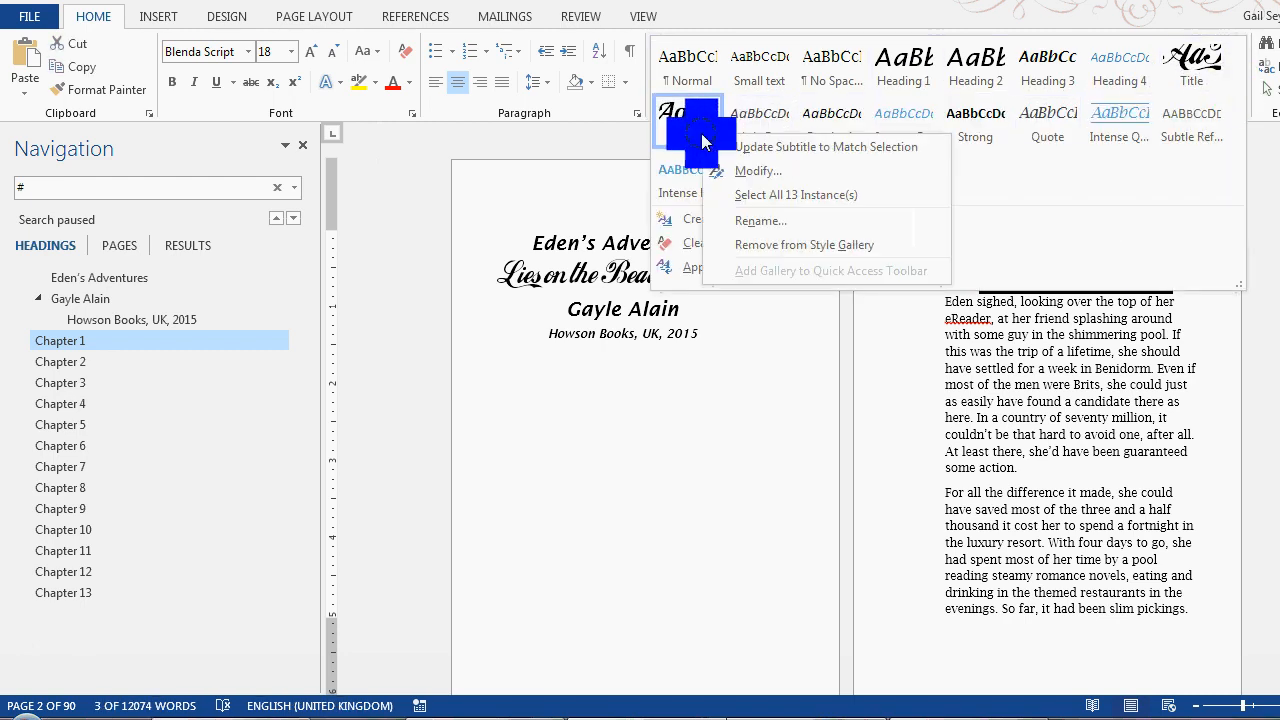
click(750, 173)
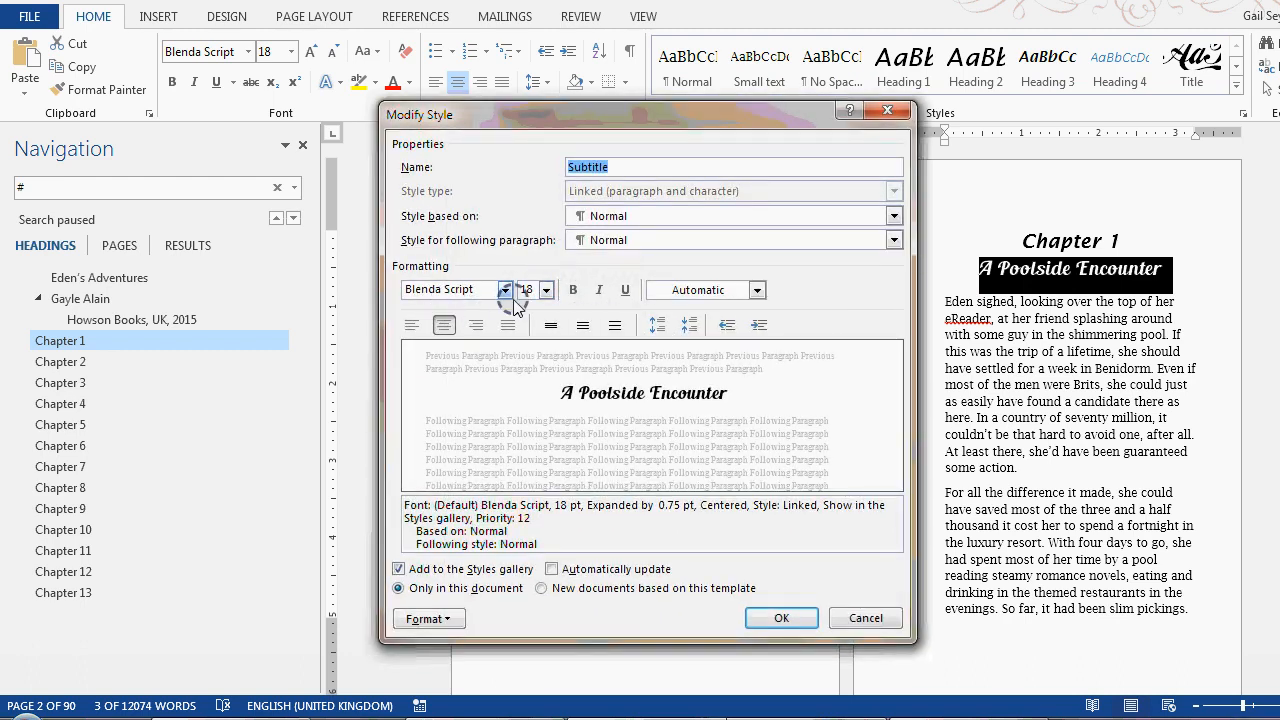
click(599, 290)
click(775, 618)
click(1088, 325)
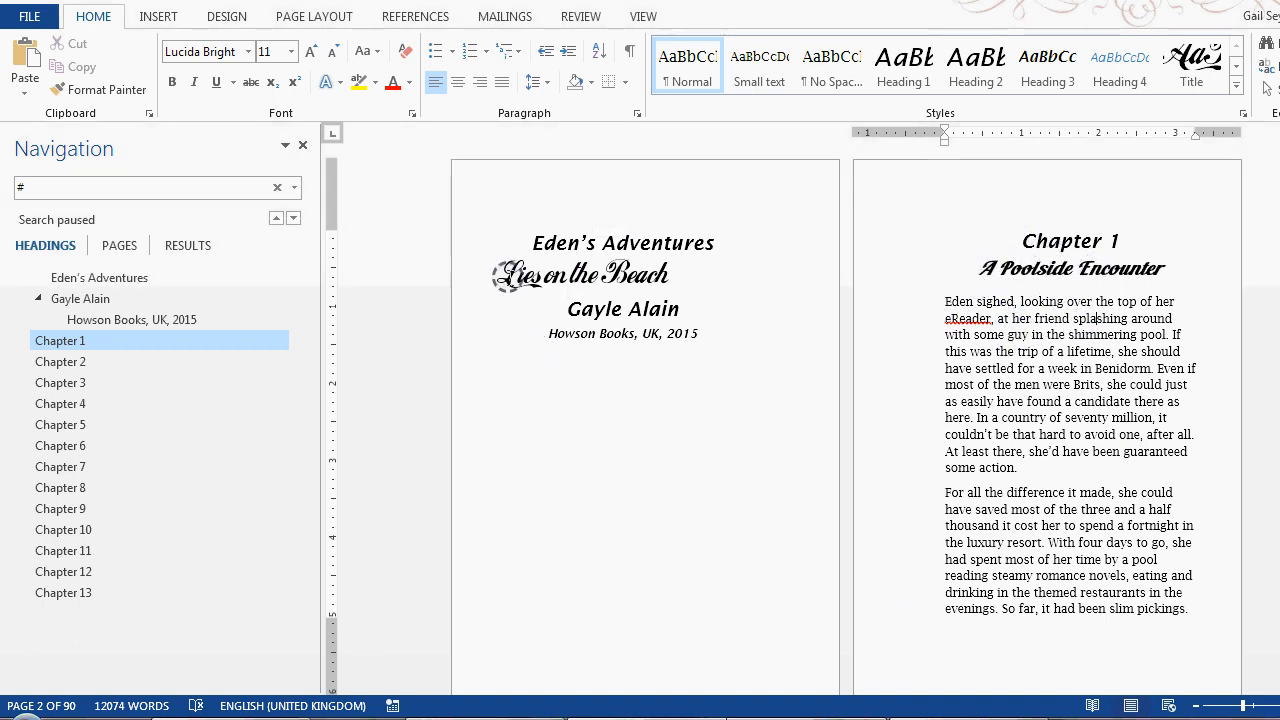
Modify the Title style of the book title "Lies on the Beach" so its font is Blenda Script
drag(508, 277, 650, 280)
right_click(1195, 62)
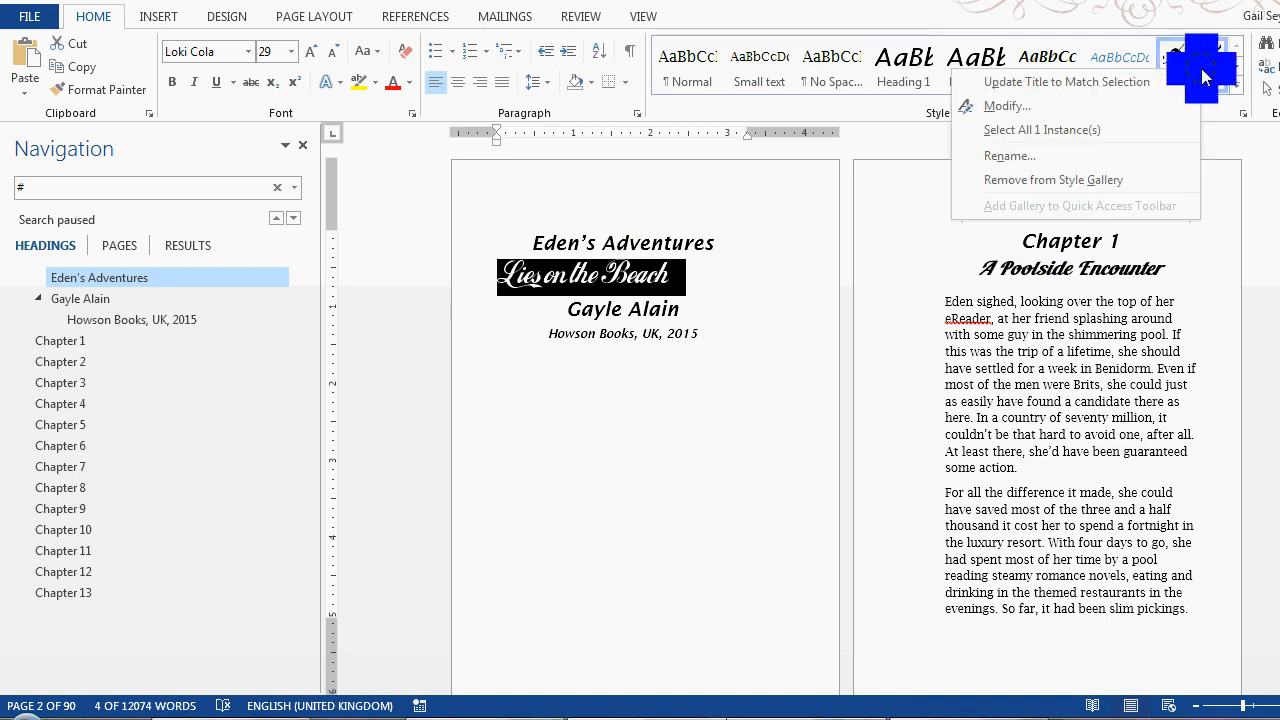
click(1020, 110)
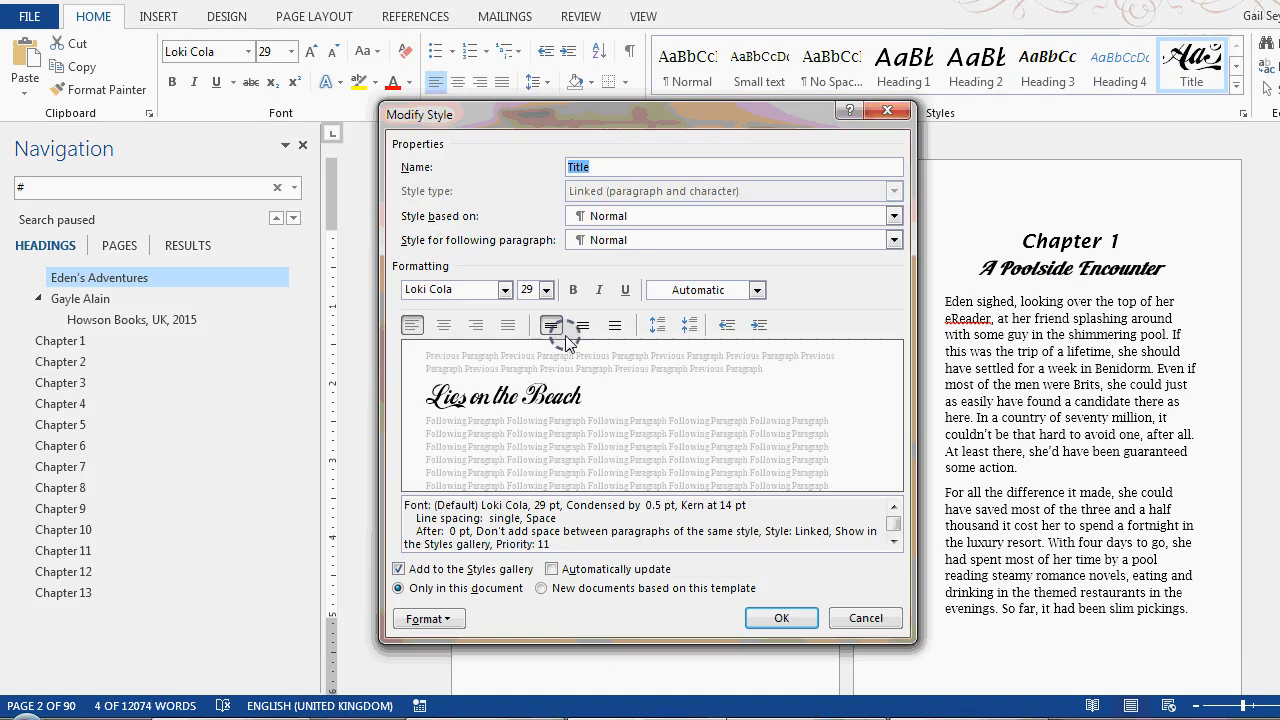
click(505, 290)
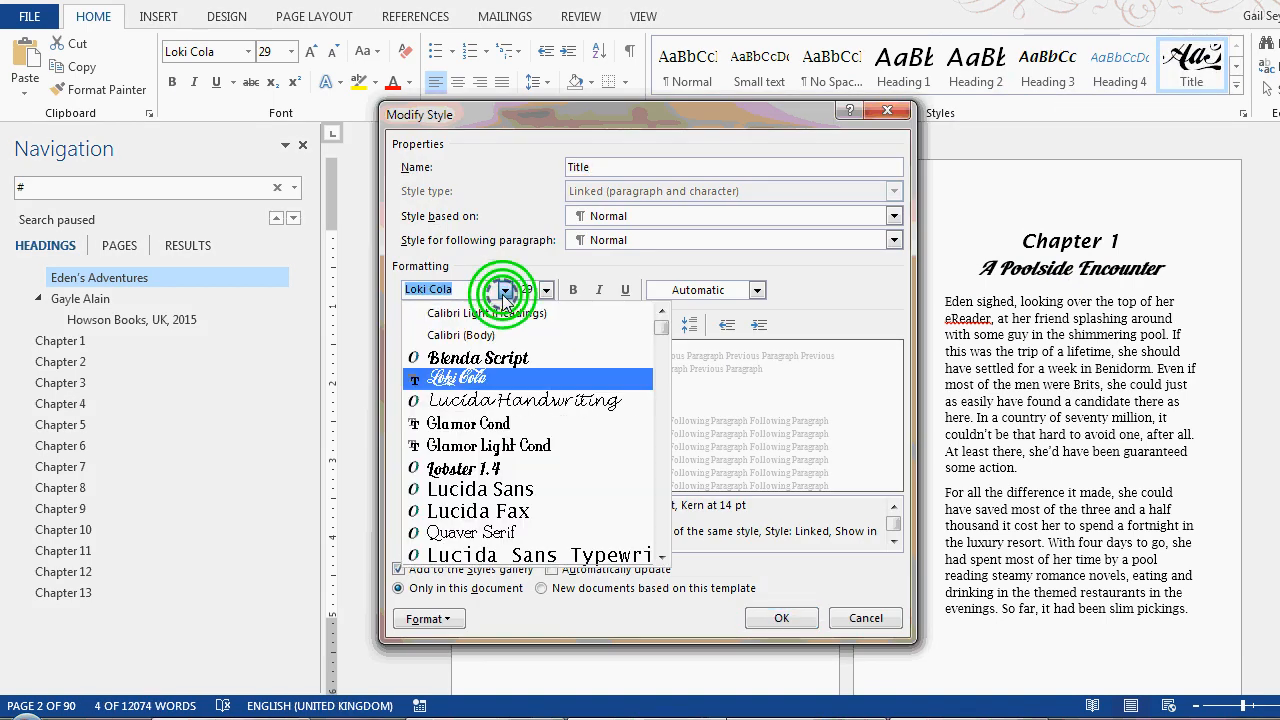
click(496, 362)
click(779, 617)
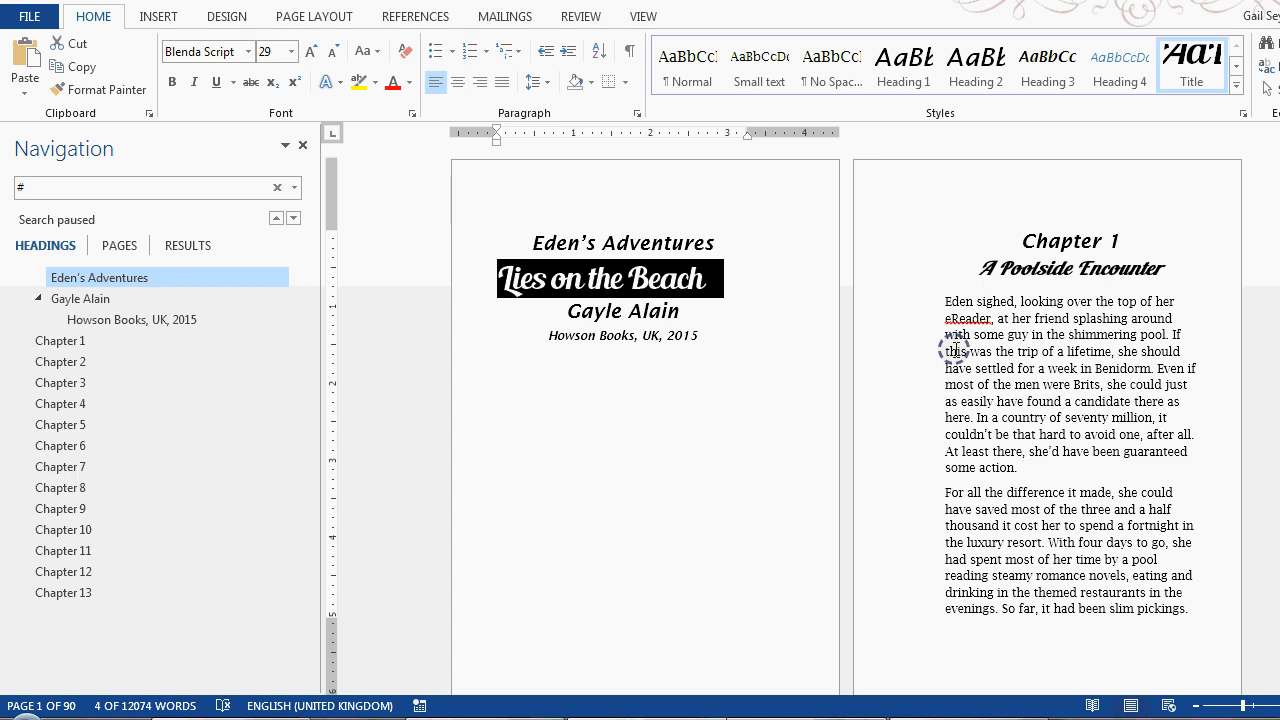
Examine the headings and subtitles of Chapter 1 and Chapter 2 to compare their fonts and sizes
click(1047, 250)
drag(980, 268, 1113, 268)
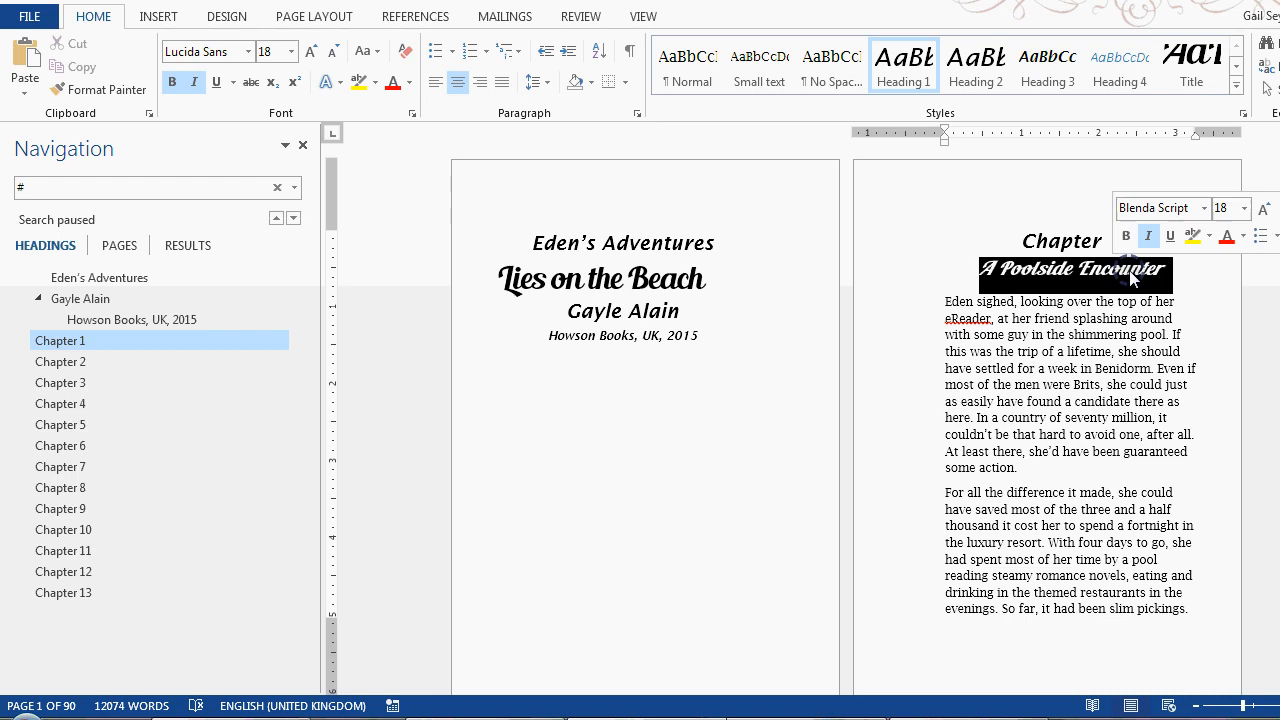
click(1059, 237)
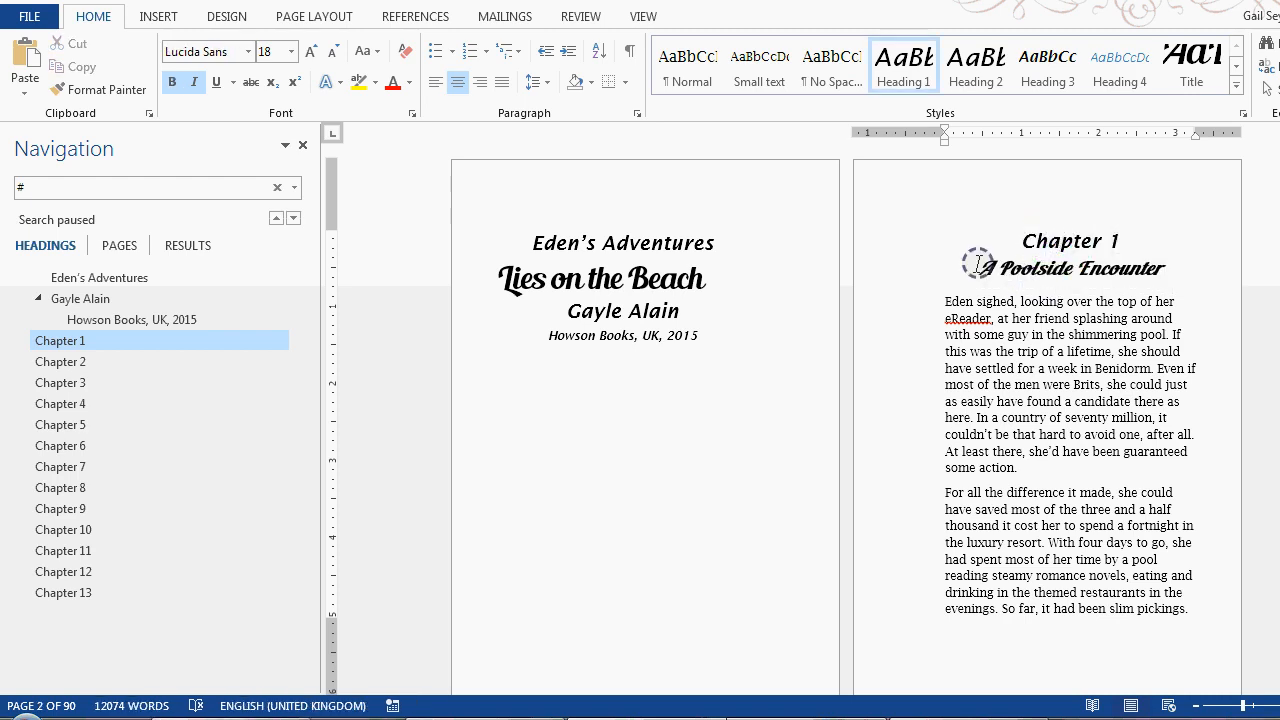
click(88, 363)
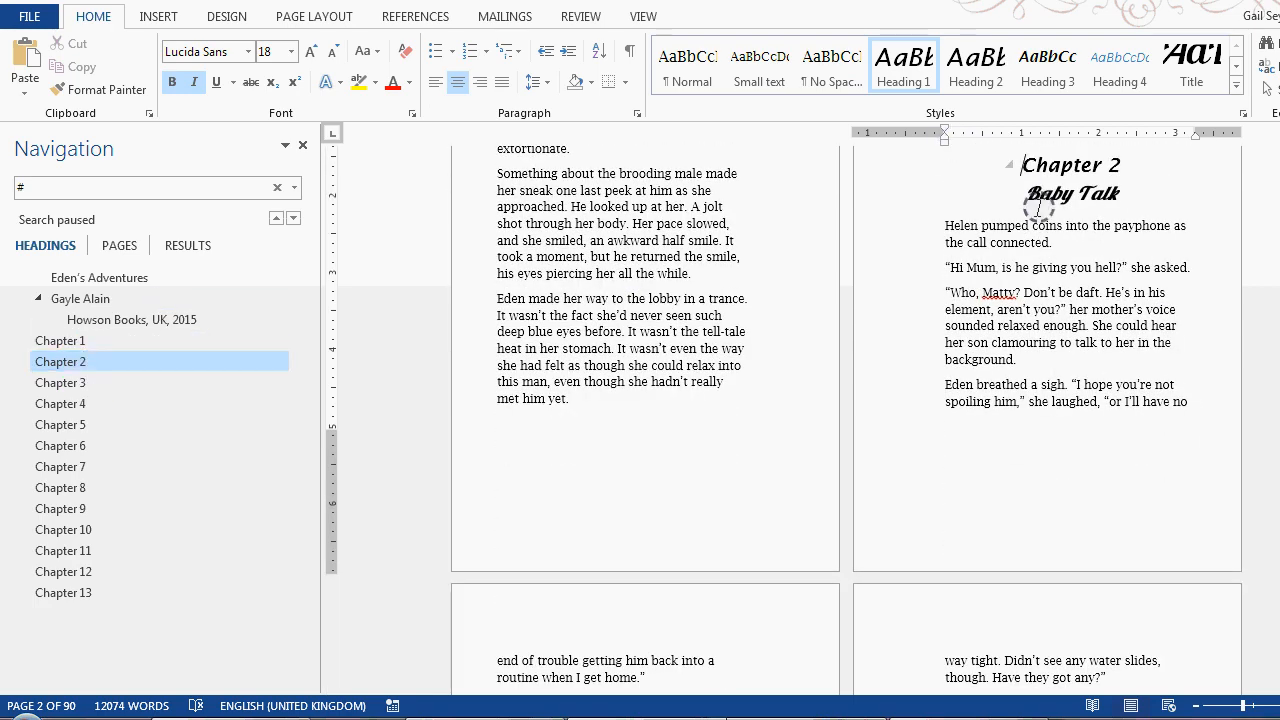
scroll(1050, 220, up, 10)
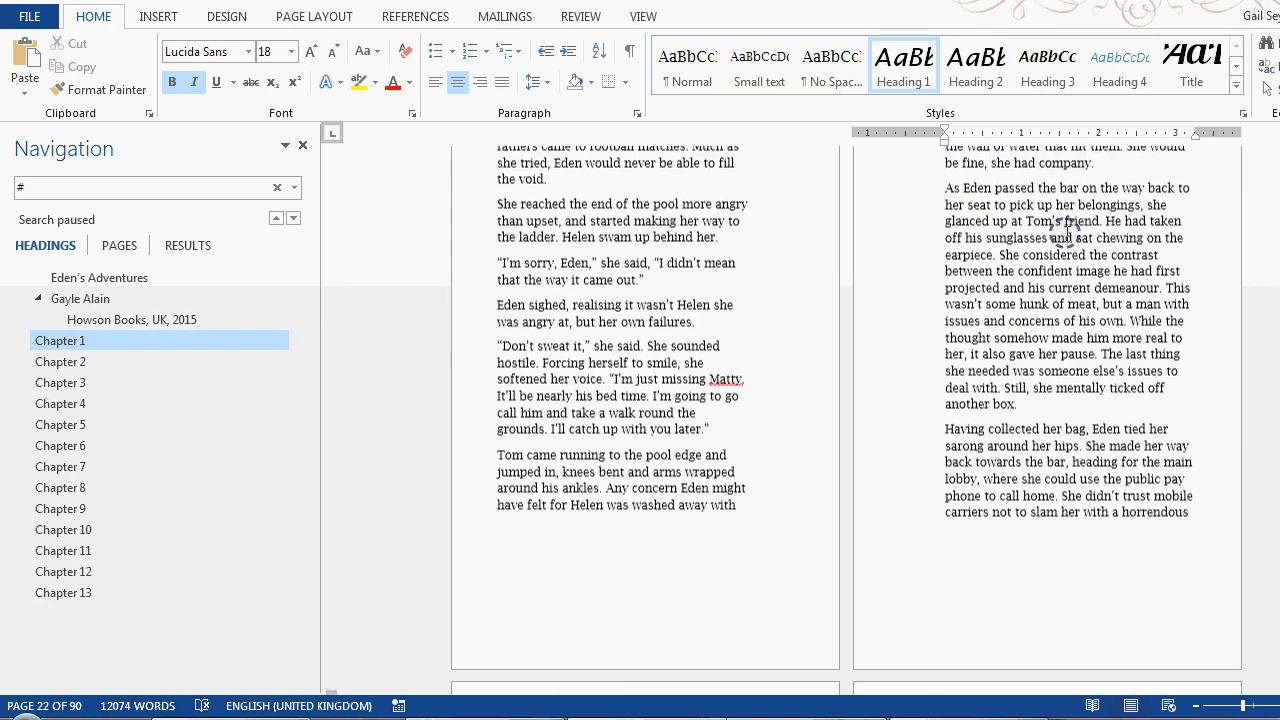
scroll(1065, 233, up, 3)
click(62, 340)
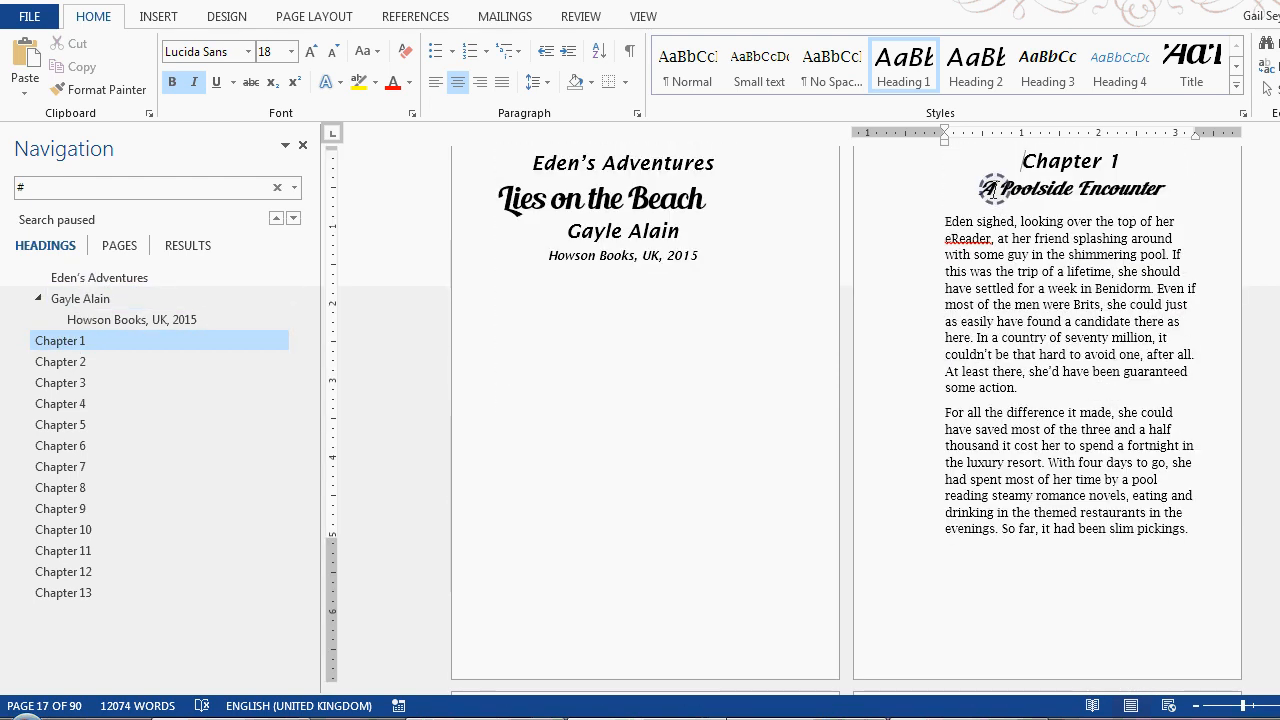
drag(983, 186, 1172, 190)
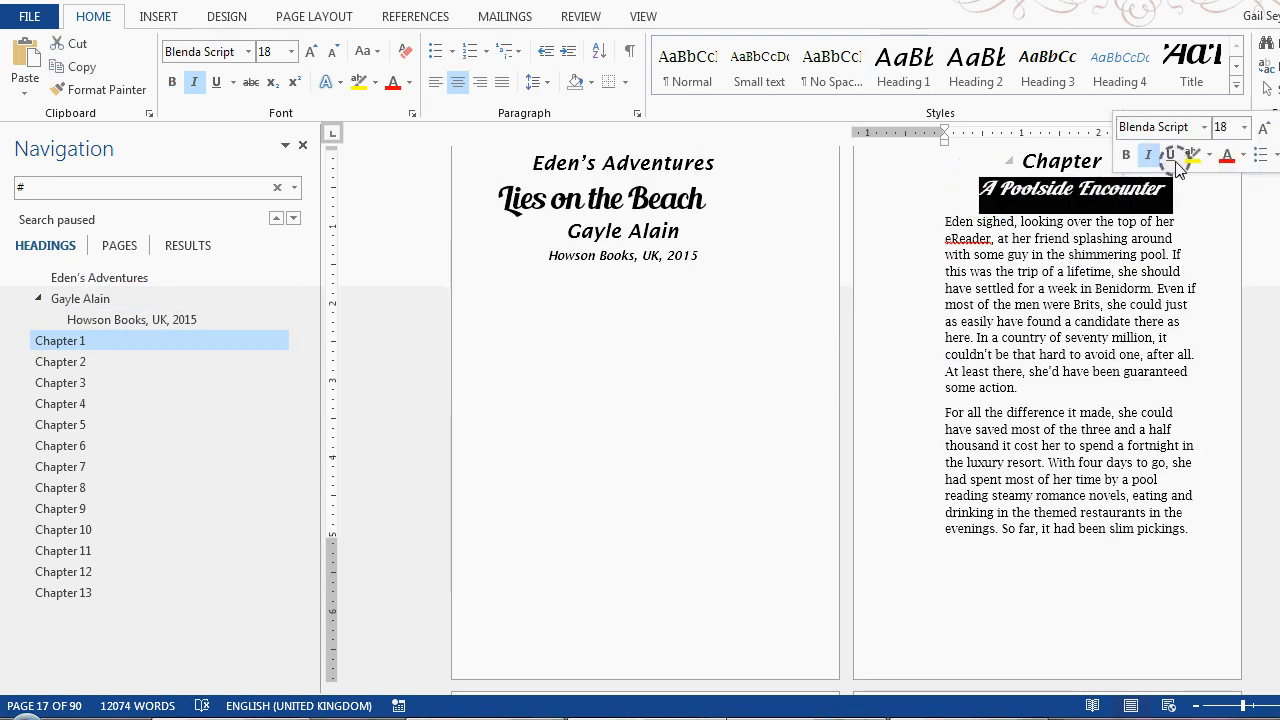
click(1073, 162)
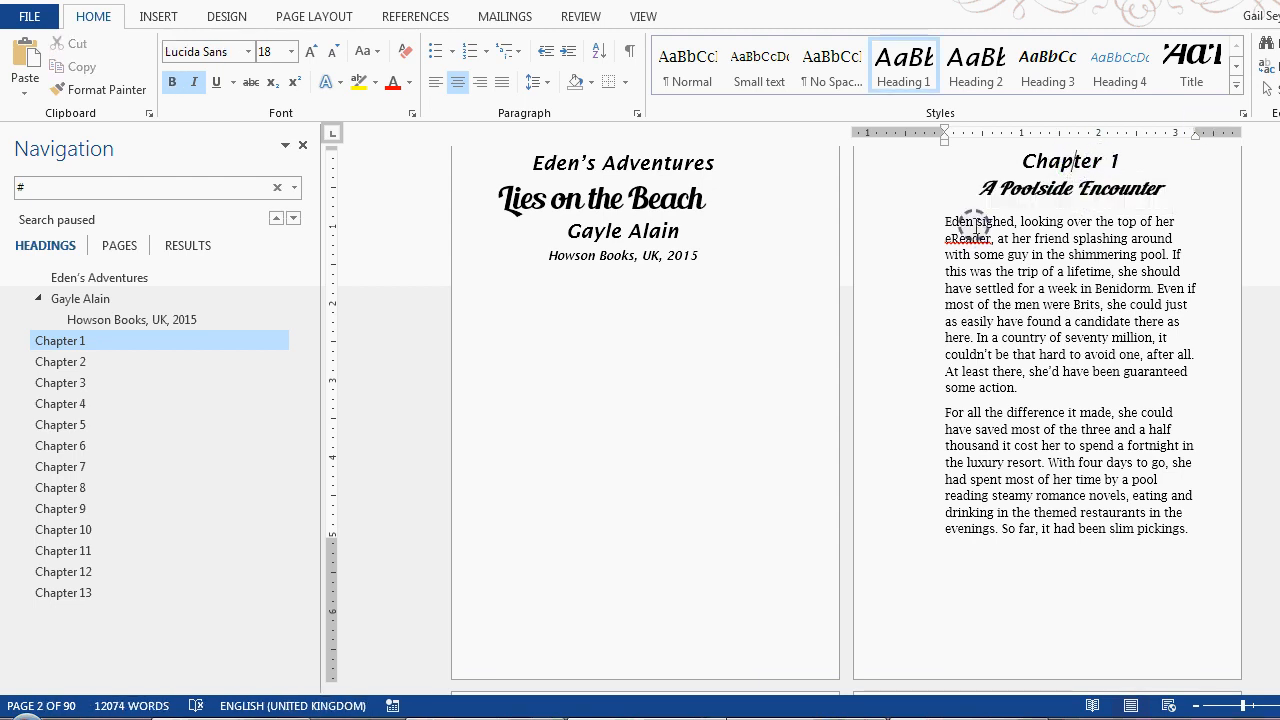
Try a font size of 29 in the Subtitle style of "A Poolside Encounter"
drag(981, 190, 1172, 190)
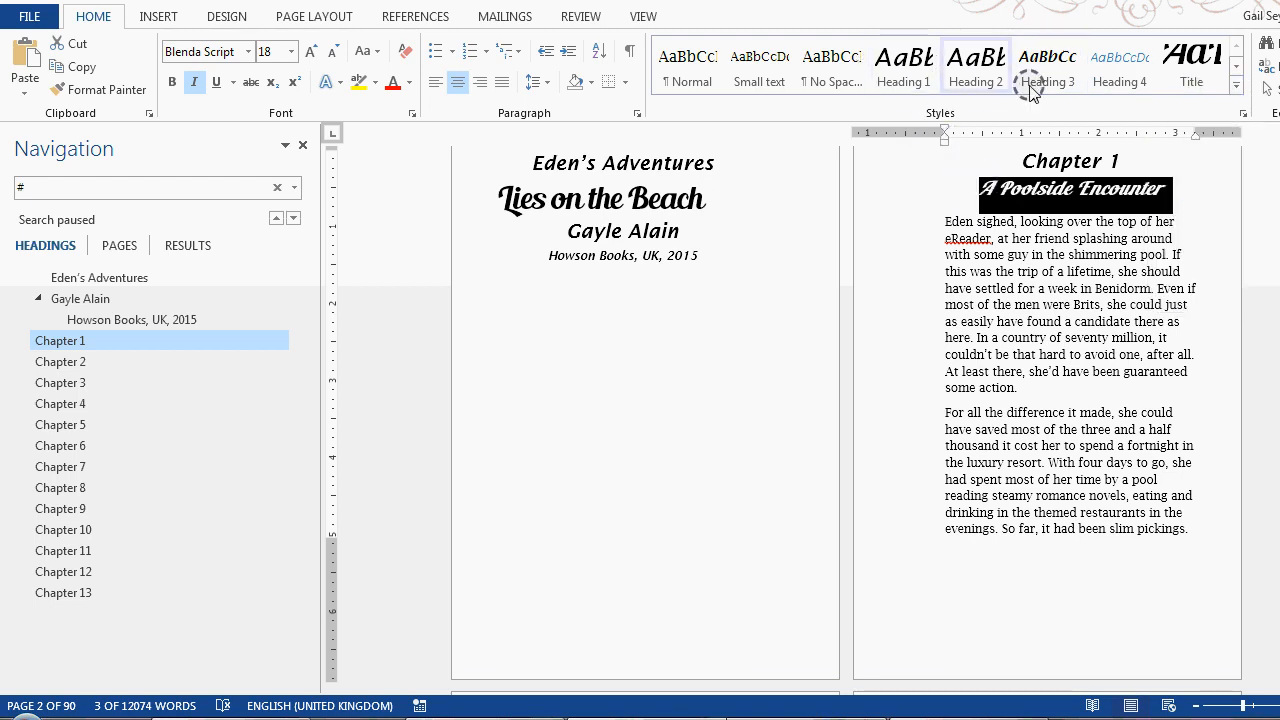
click(1236, 87)
right_click(683, 125)
click(700, 148)
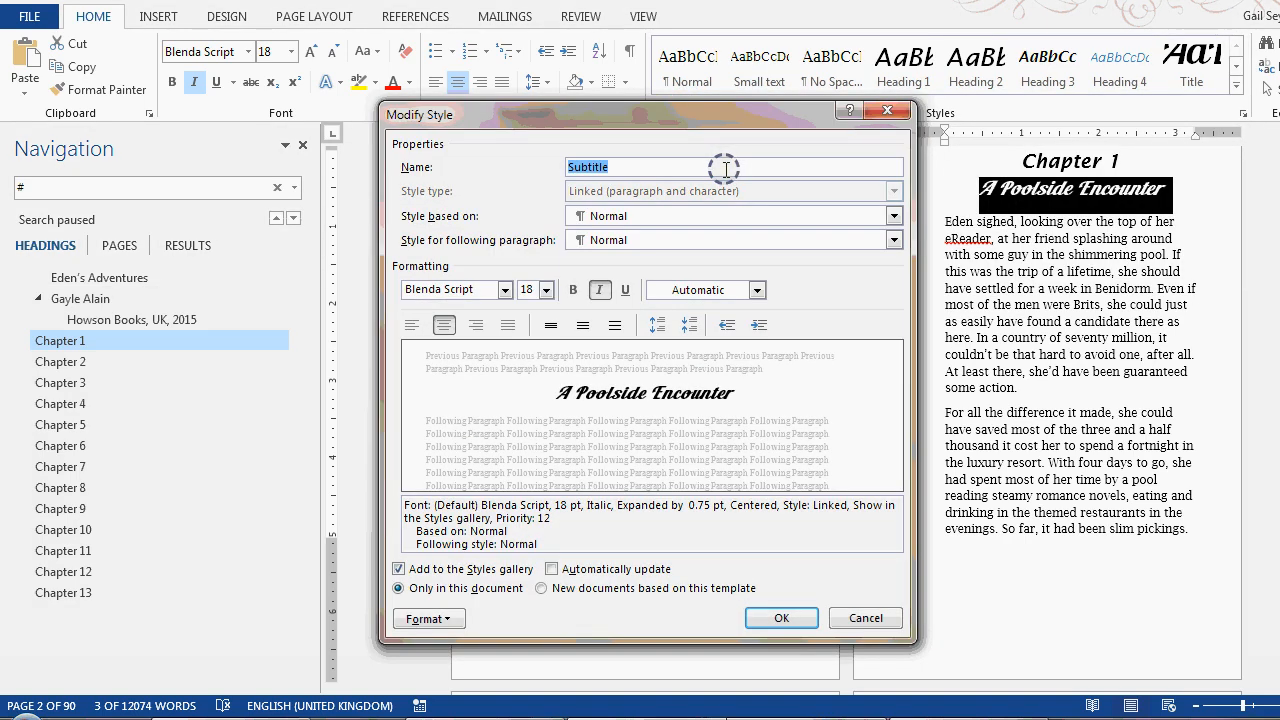
click(546, 290)
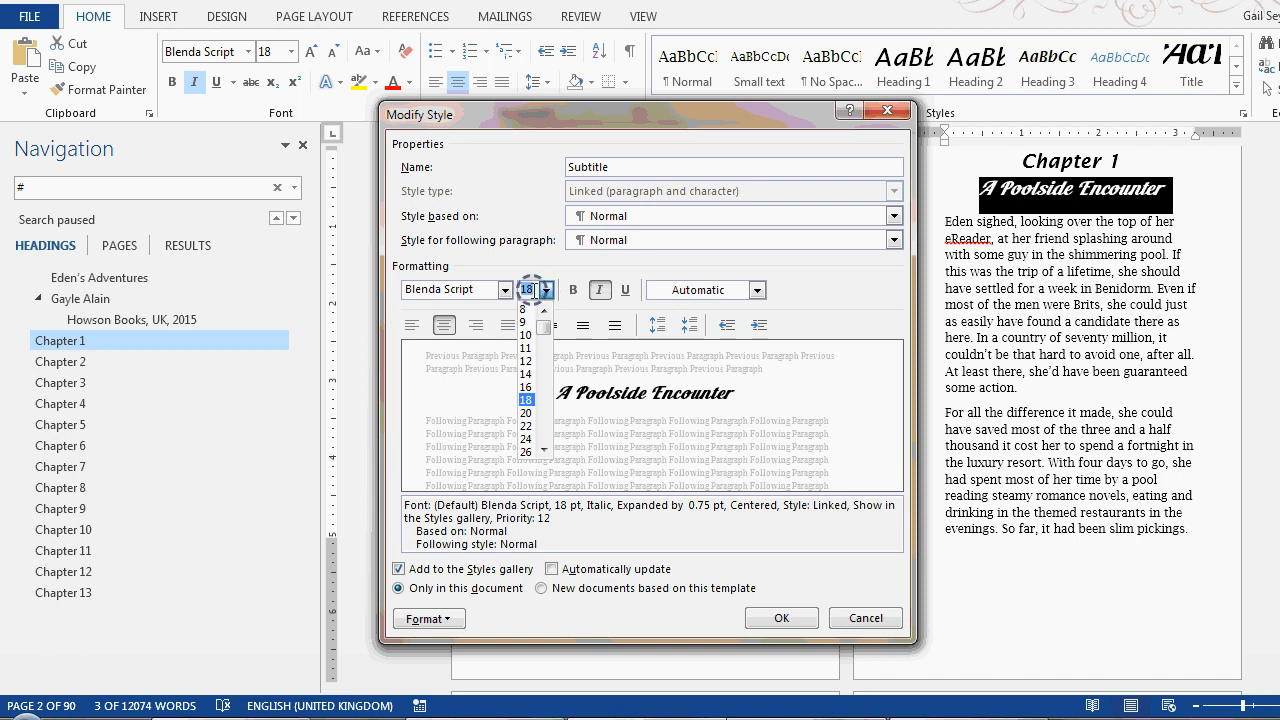
text(29)
key(Return)
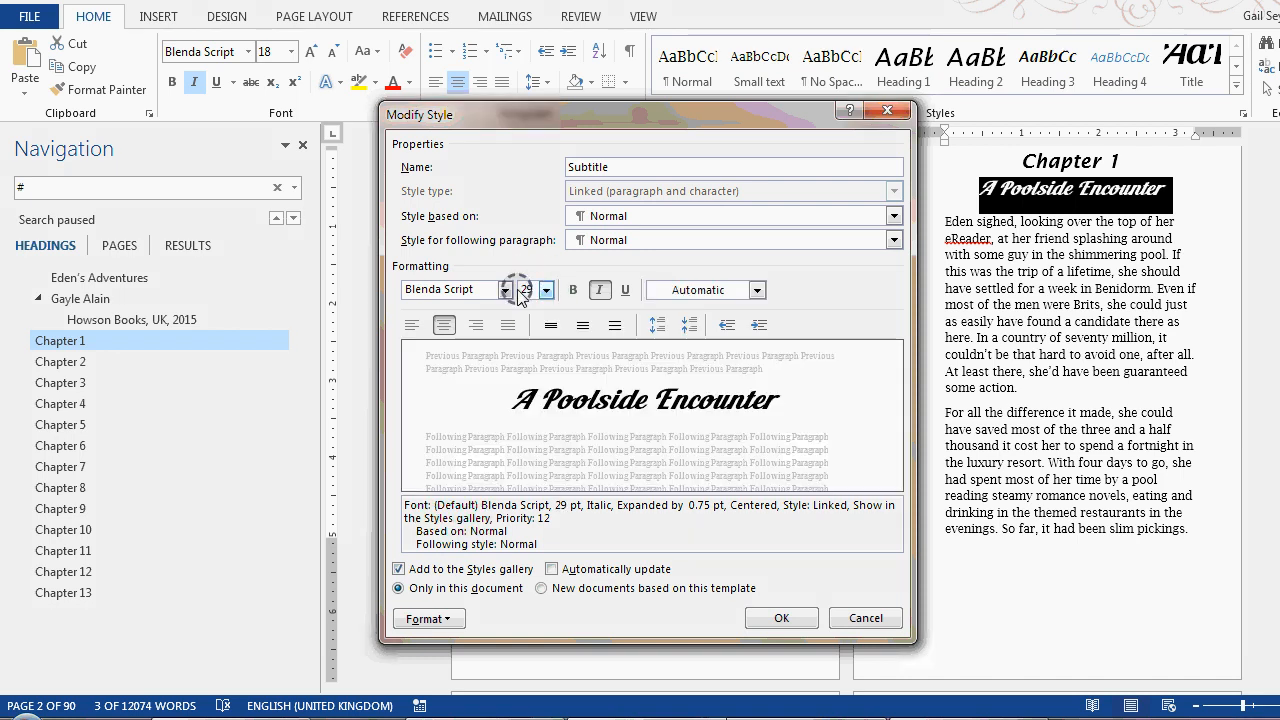
click(781, 617)
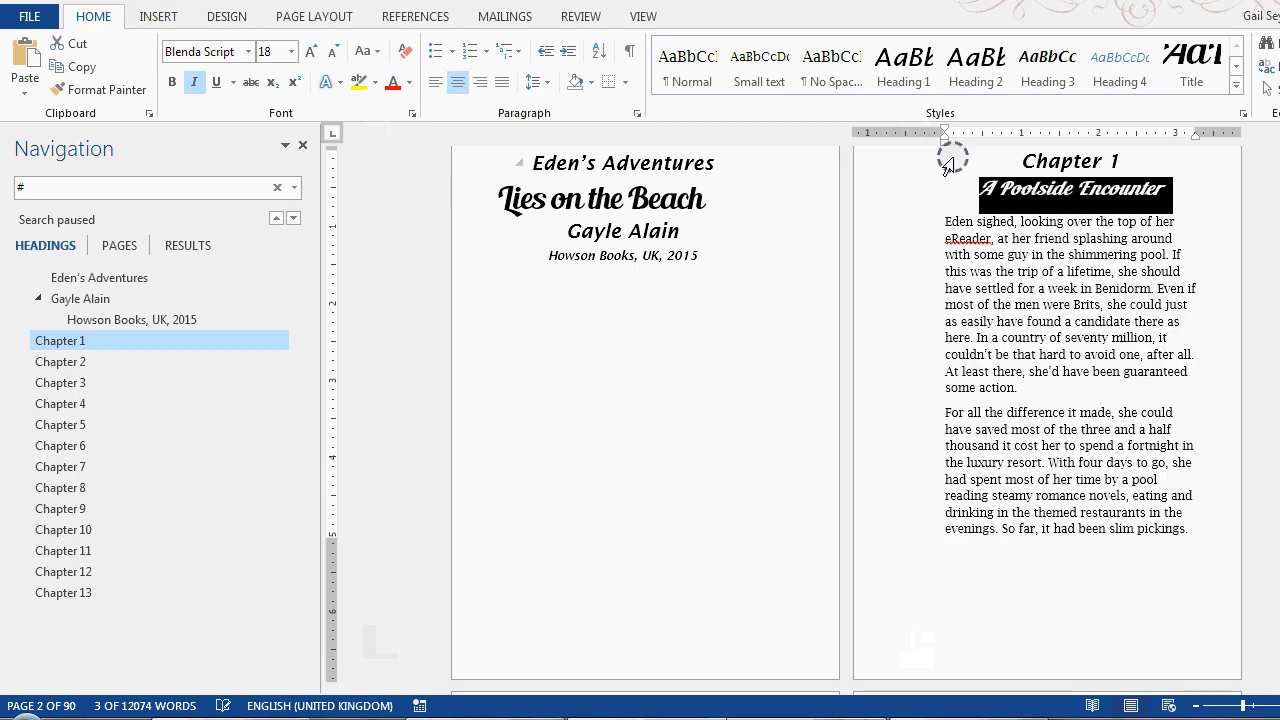
Modify the Heading 1 style of the "Chapter 1" heading so its font size is 29
click(1020, 170)
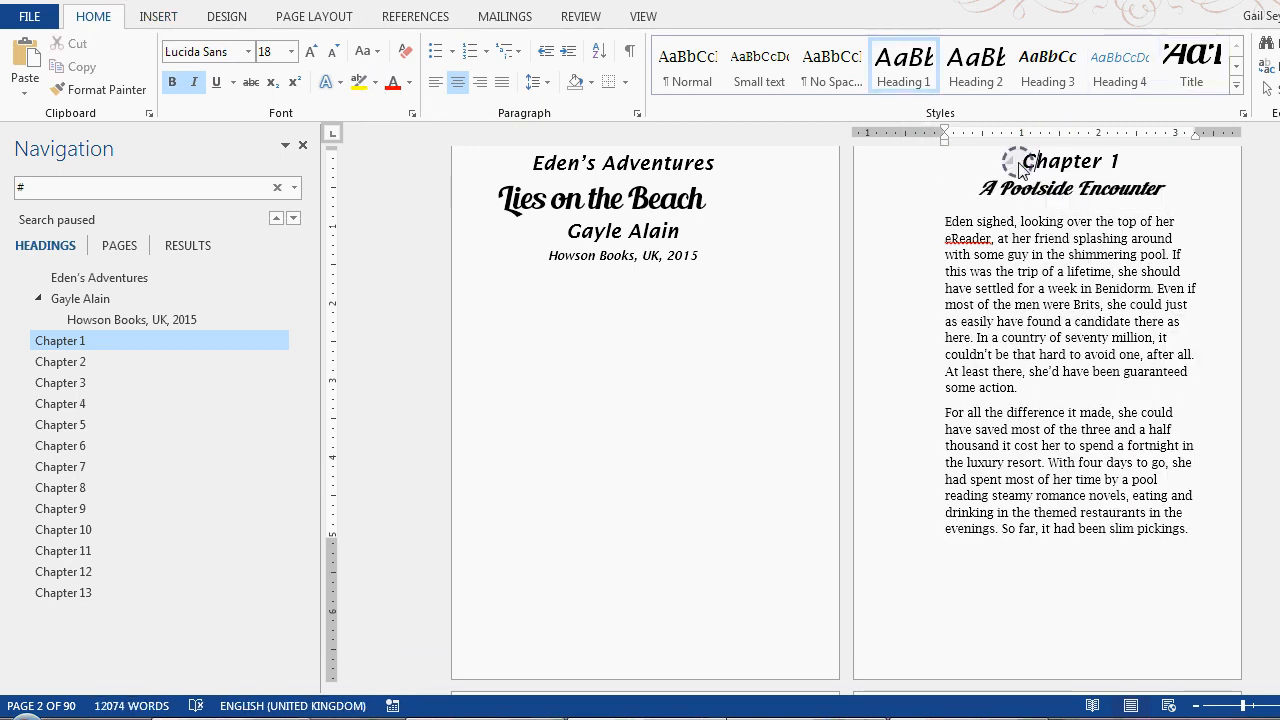
double_click(1029, 157)
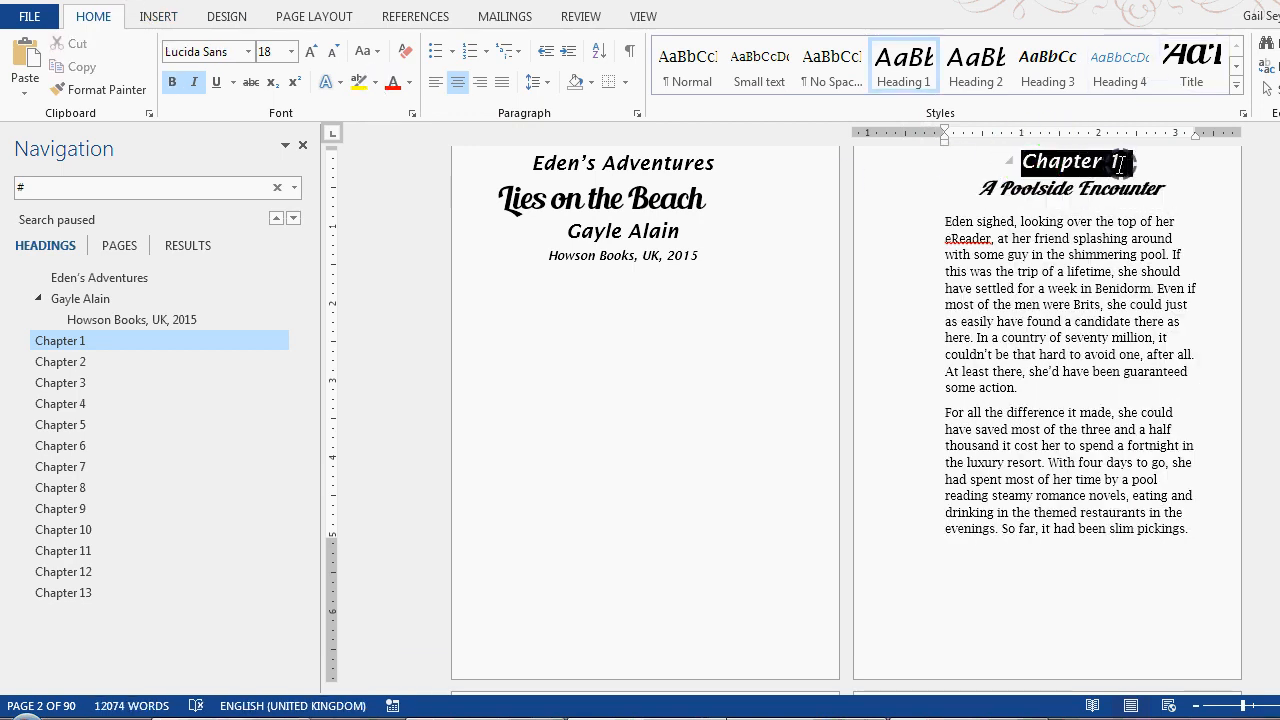
right_click(890, 66)
click(940, 107)
click(545, 290)
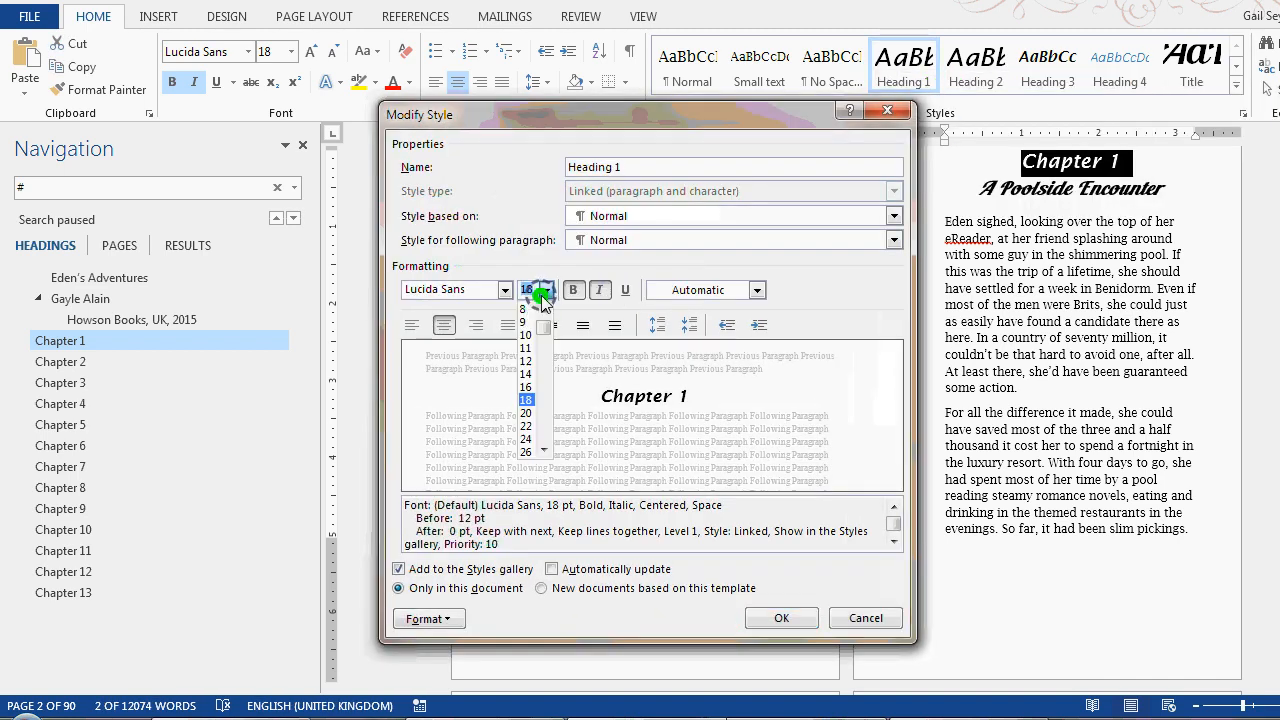
text(29)
key(Return)
click(806, 619)
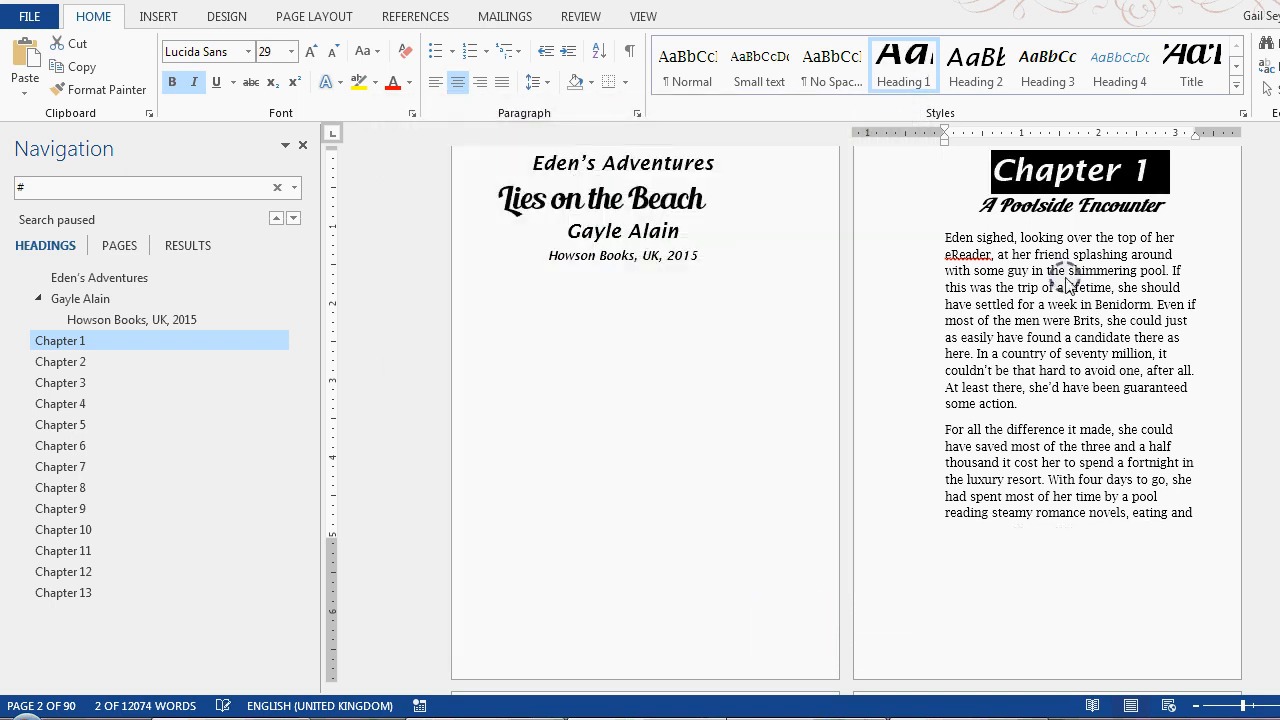
click(1077, 237)
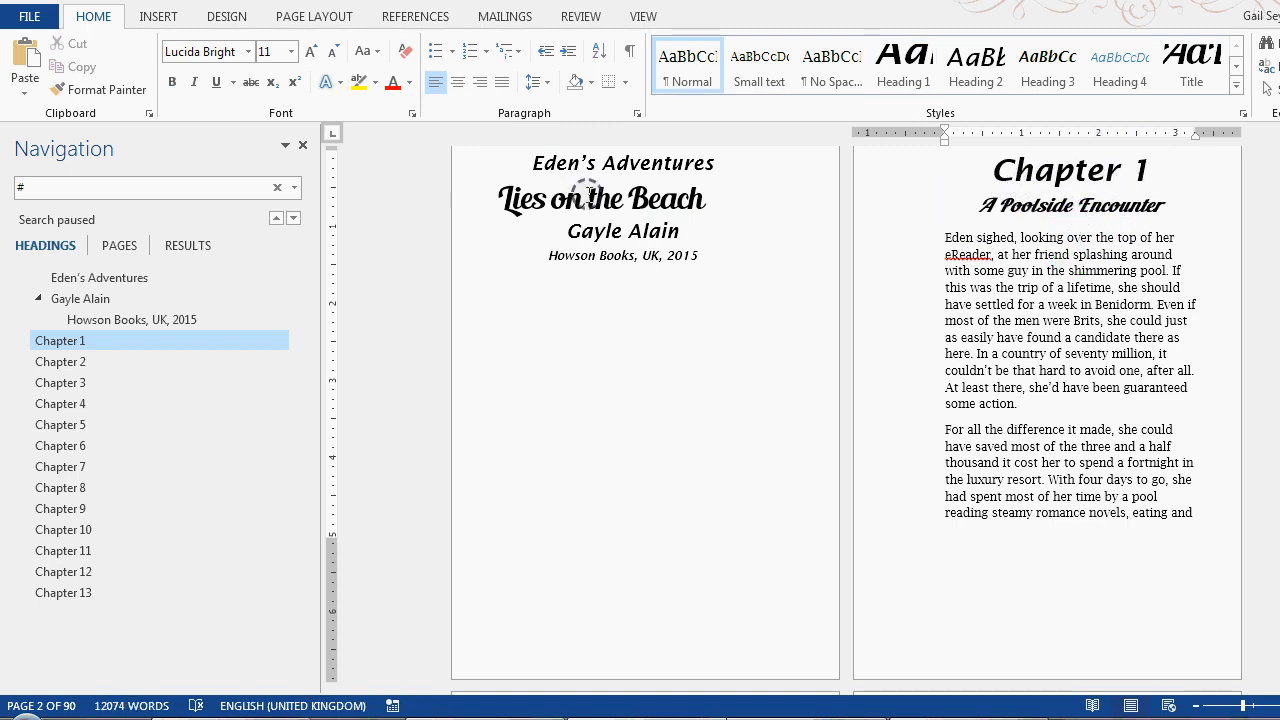
Open the Title style of "Lies on the Beach" for modification and bring up Calculator beside it
drag(502, 197, 722, 200)
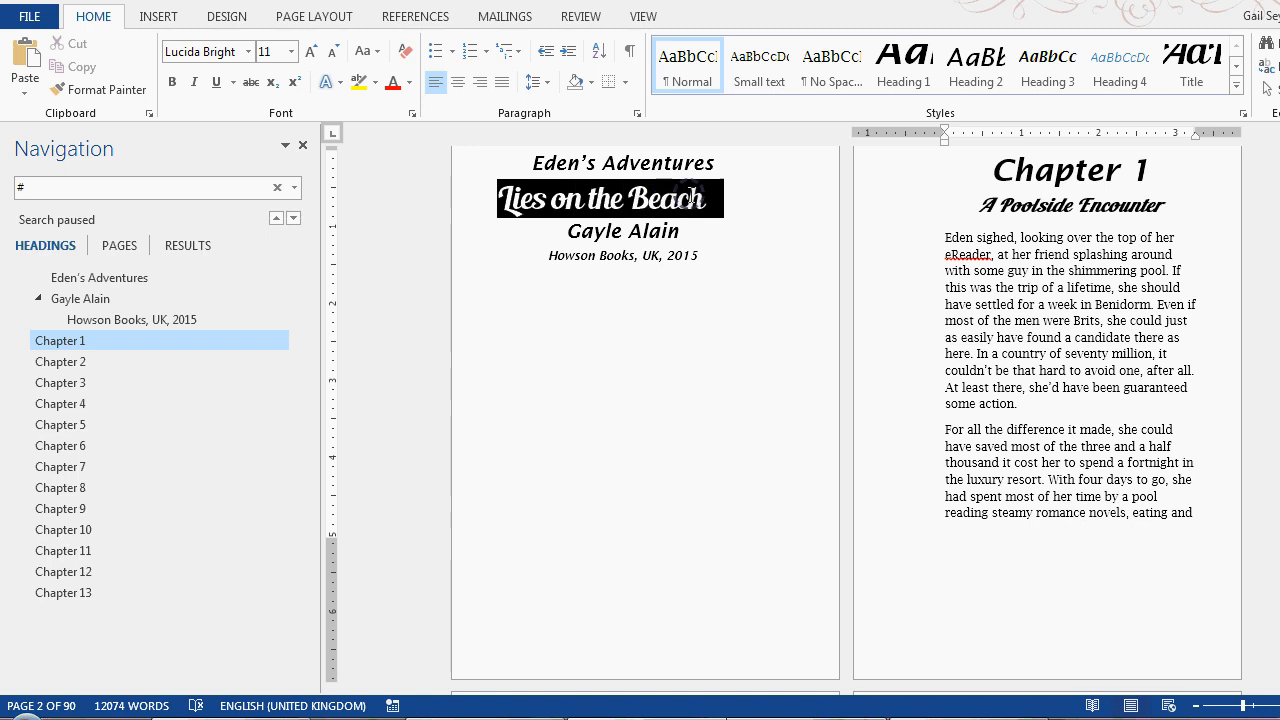
right_click(1197, 77)
click(993, 107)
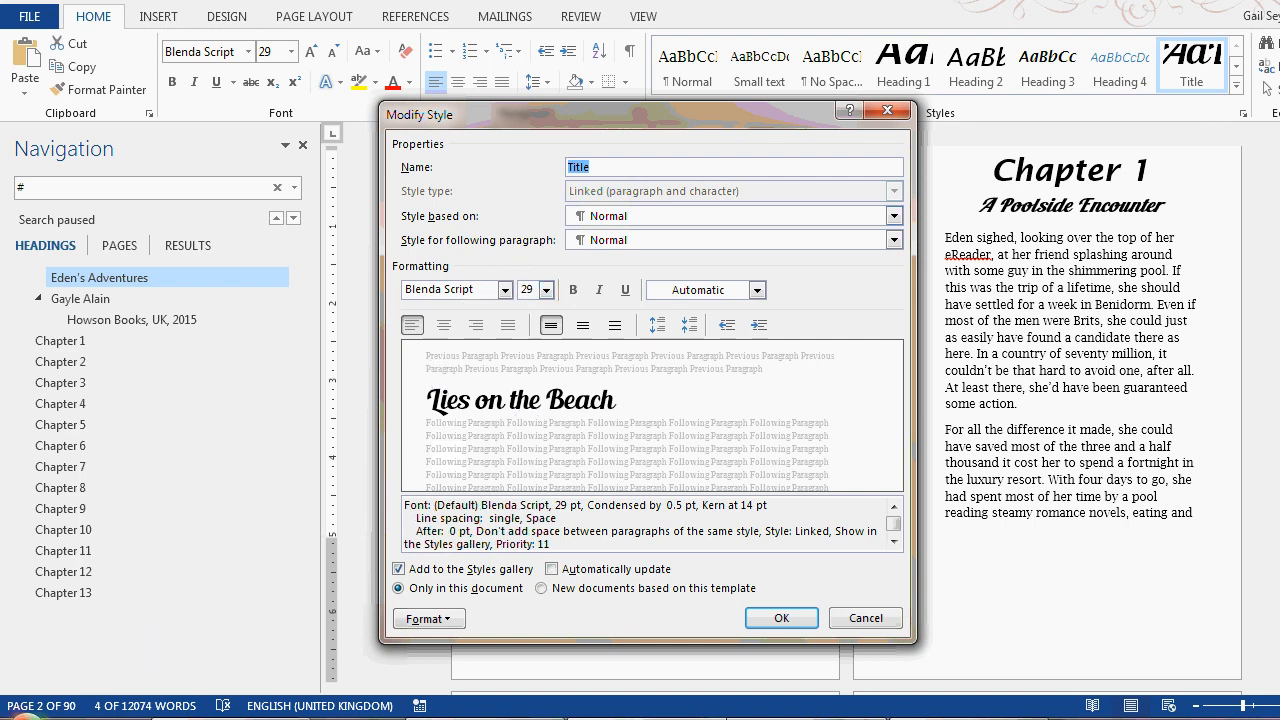
click(27, 715)
click(70, 376)
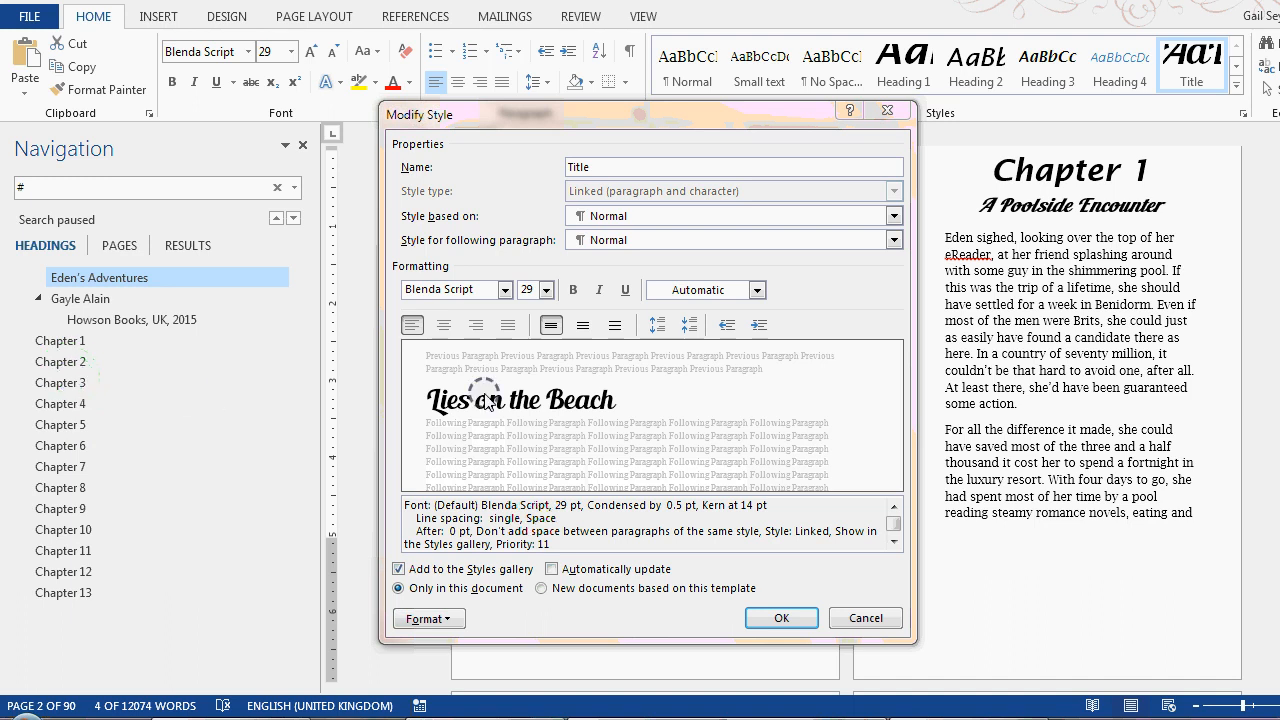
drag(380, 246, 1006, 204)
Calculate a proportionally larger title font size by dividing 29 by 5 and multiplying by 8
click(1002, 447)
click(1041, 383)
click(1080, 383)
click(1003, 415)
click(1080, 415)
click(1002, 383)
click(1120, 462)
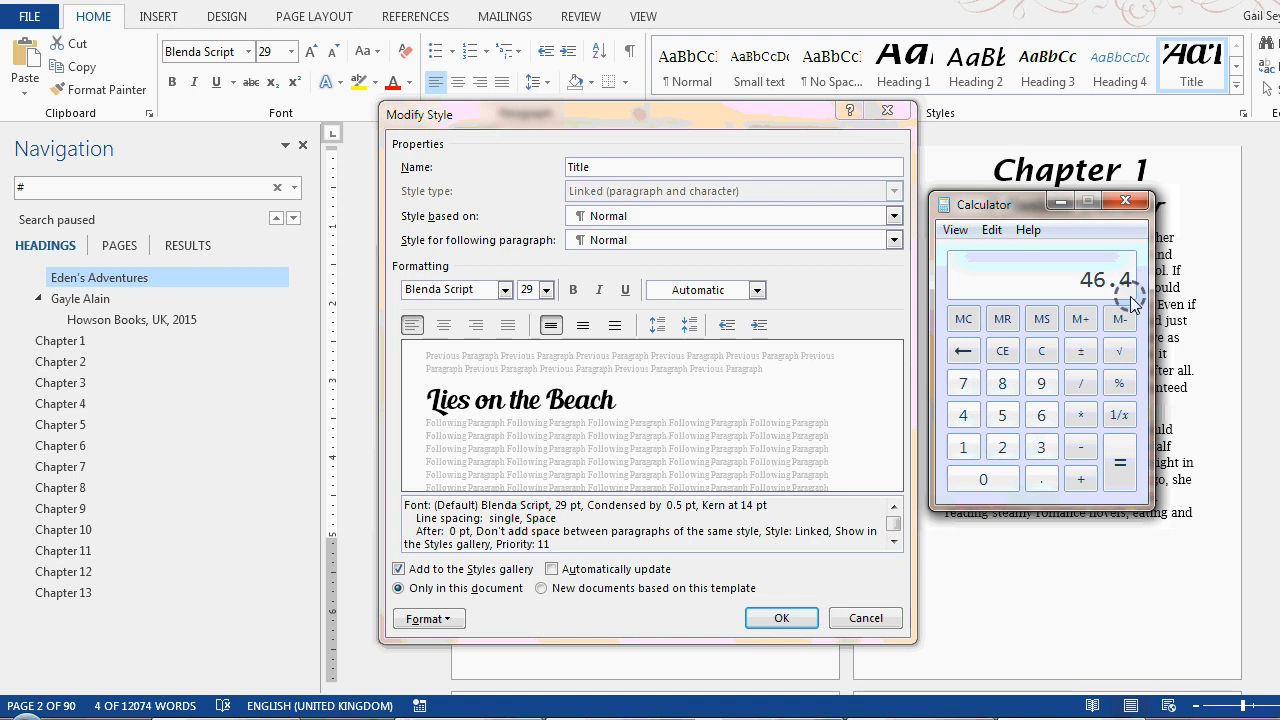
Scale the calculated size again by dividing by 5 and multiplying by 8, and close Calculator and the style settings
click(1080, 384)
click(1002, 415)
click(1080, 415)
click(1002, 384)
click(1118, 455)
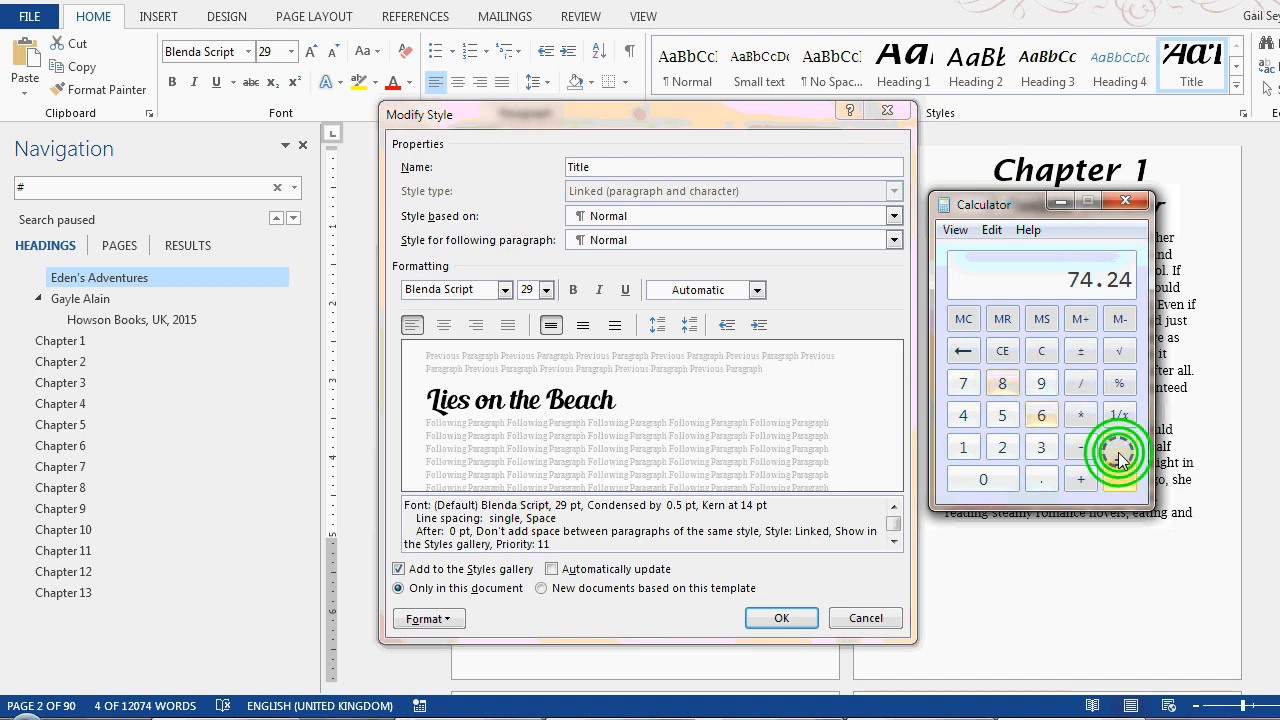
click(1126, 205)
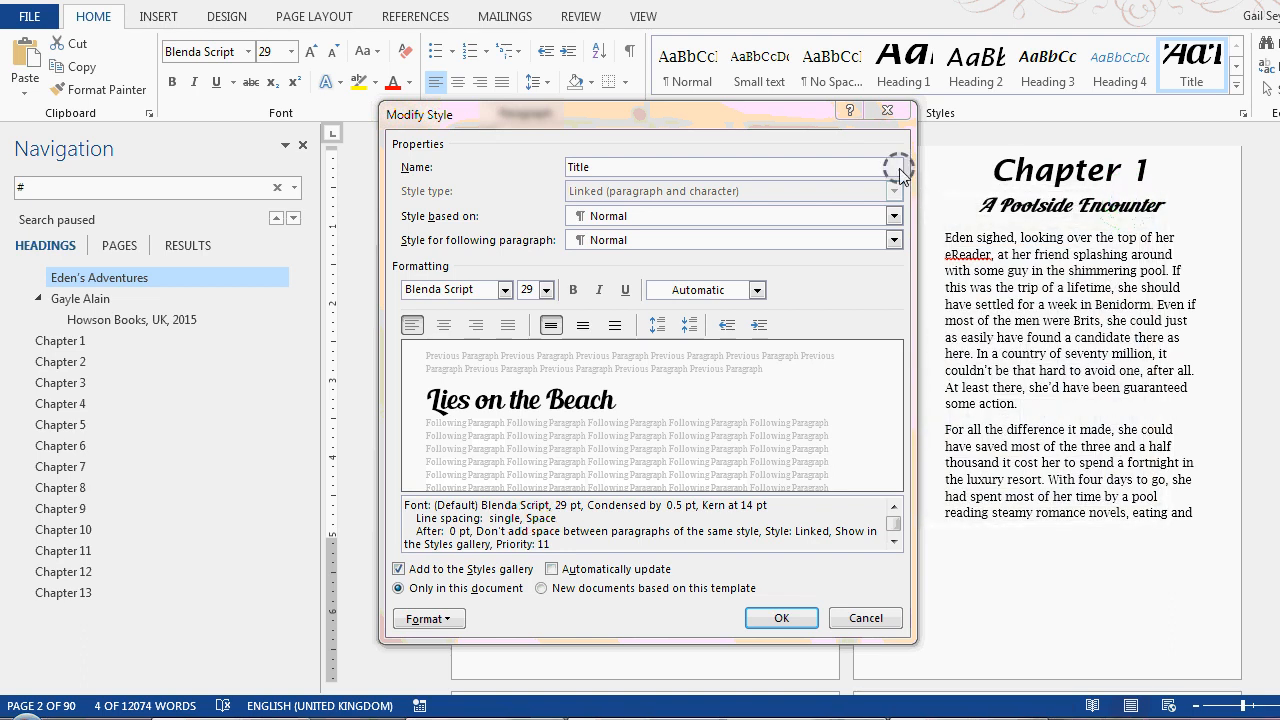
click(891, 114)
Set the font size of the word "Lies" in the book title to 72
click(530, 198)
drag(512, 198, 547, 201)
click(292, 52)
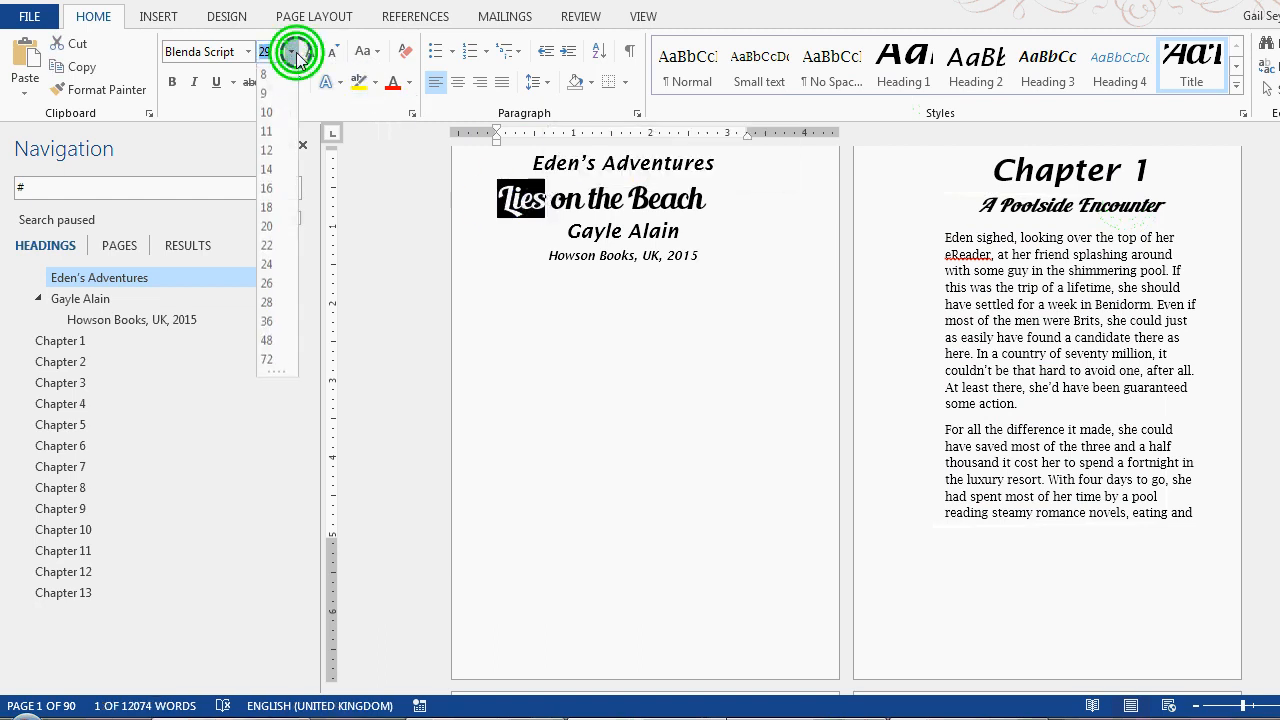
click(266, 358)
Set the font size of "Beach" in the book title to 72 and move "on the" onto its own line after "Lies"
drag(573, 294, 492, 296)
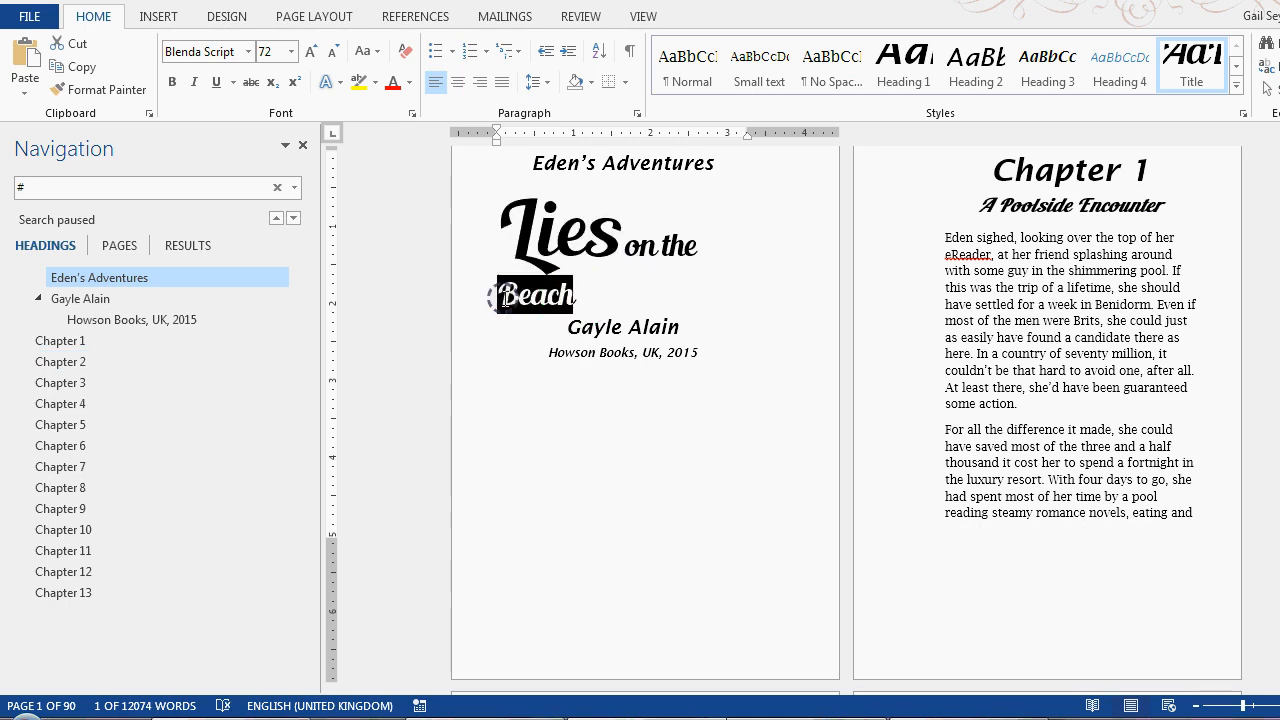
click(292, 52)
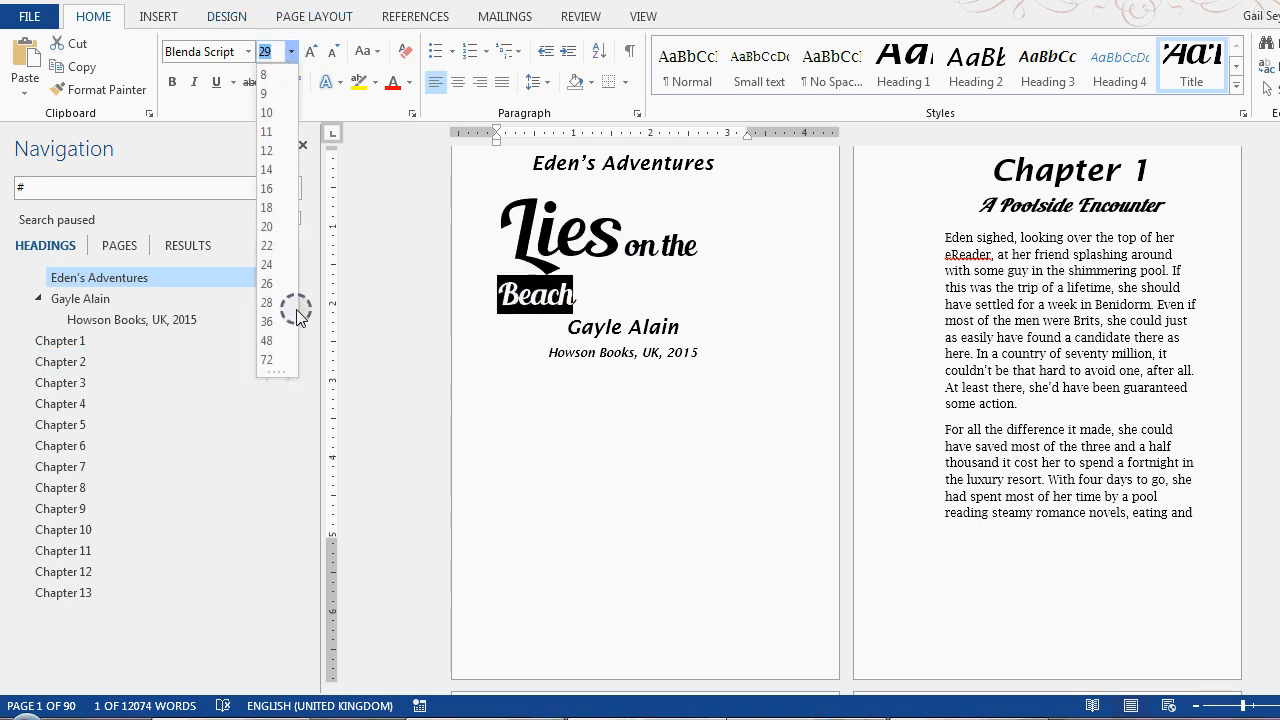
click(266, 358)
click(630, 245)
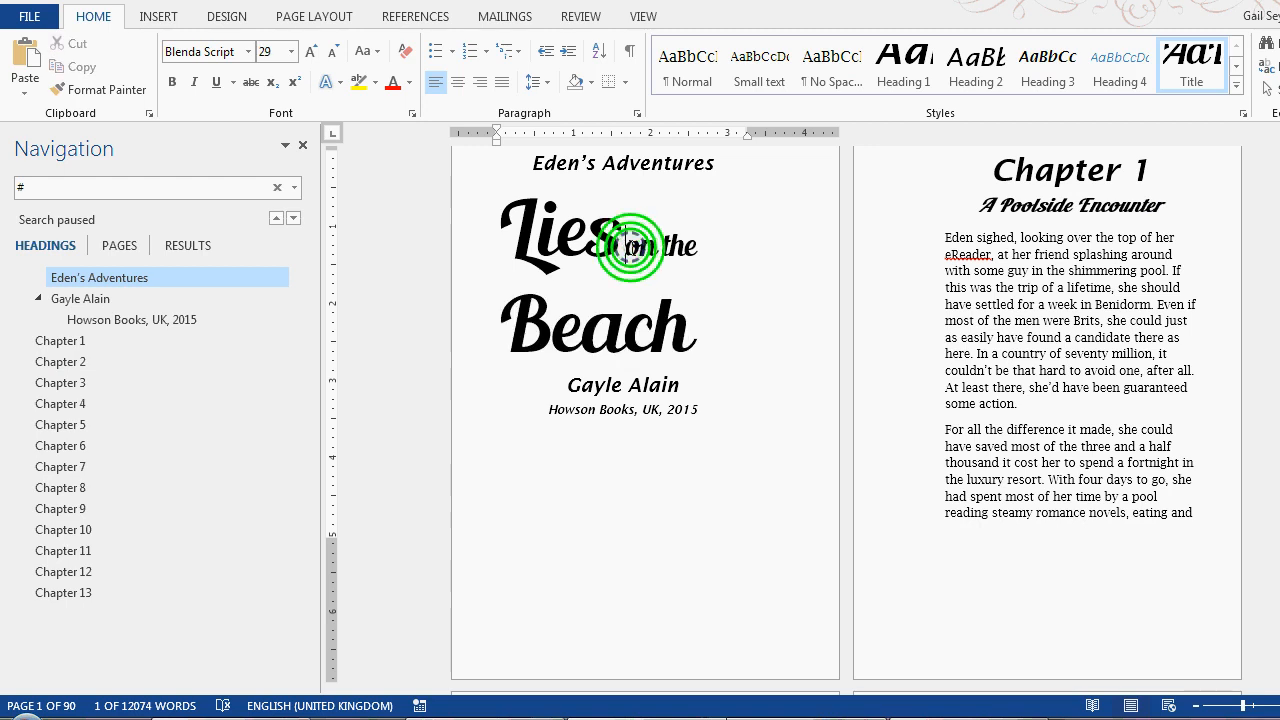
key(Return)
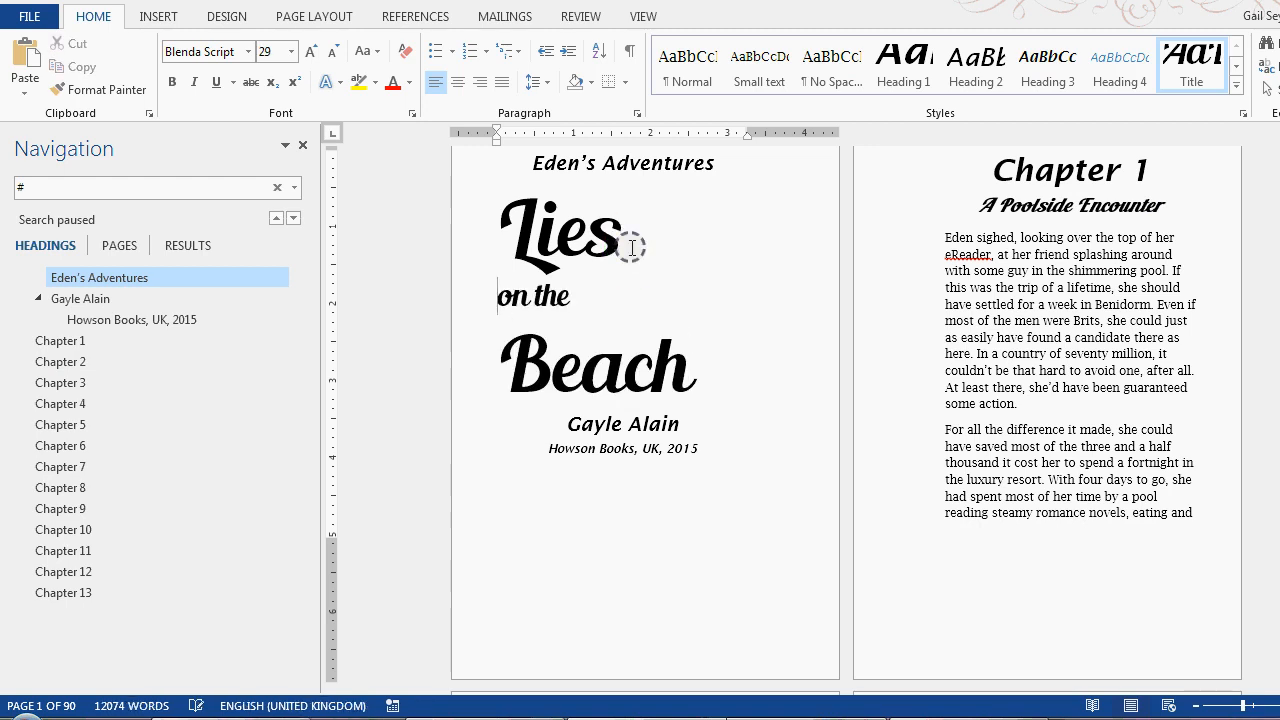
Modify the Title style so the whole book title is centre-aligned
drag(700, 370, 535, 230)
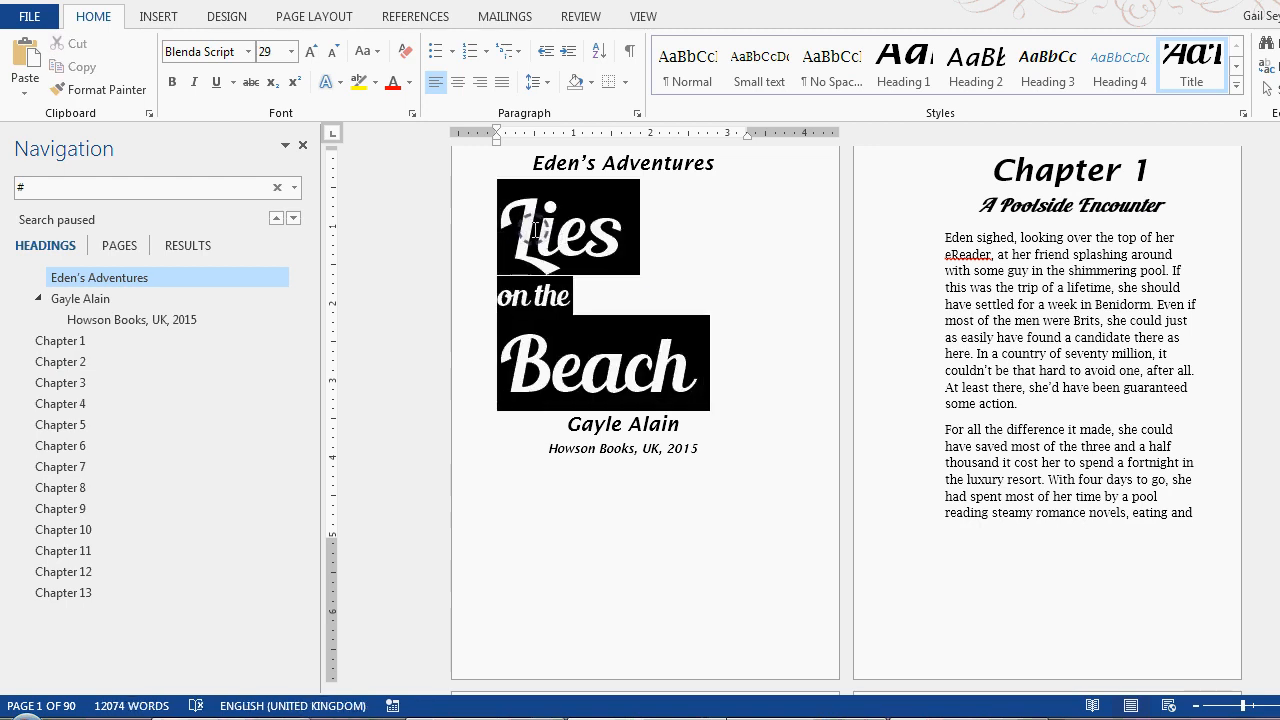
right_click(1195, 55)
click(988, 108)
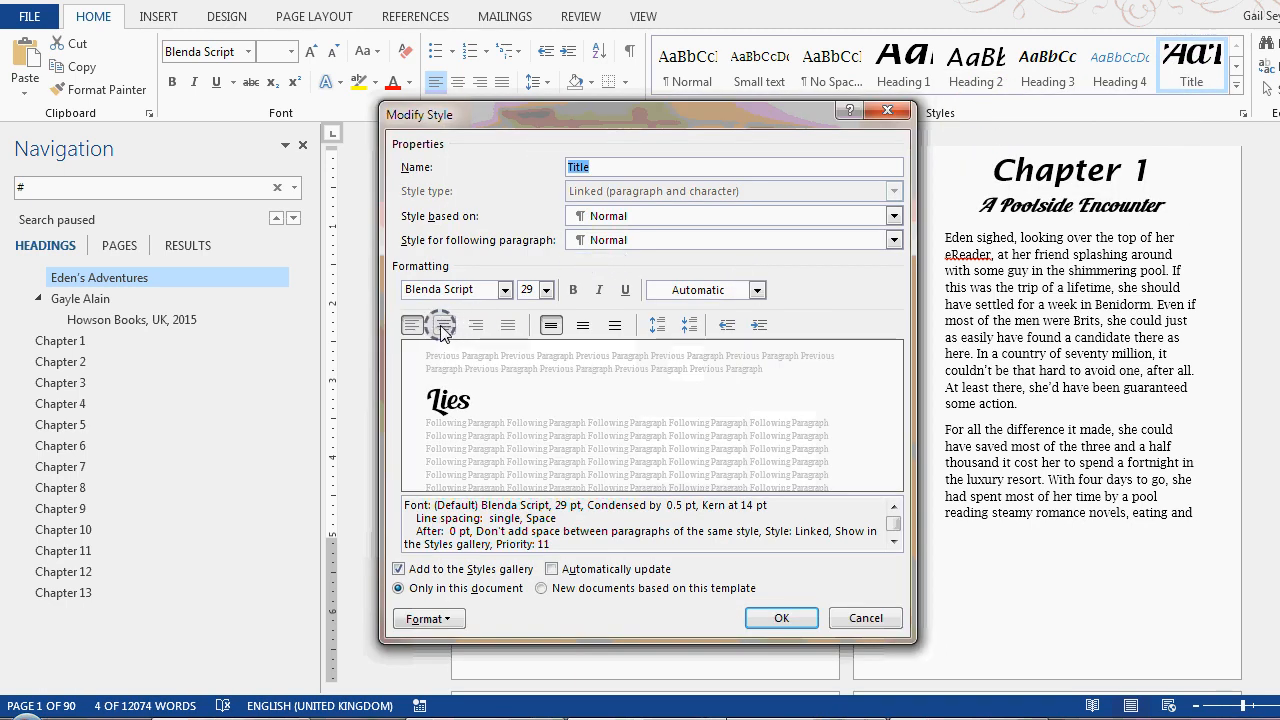
click(443, 326)
click(781, 618)
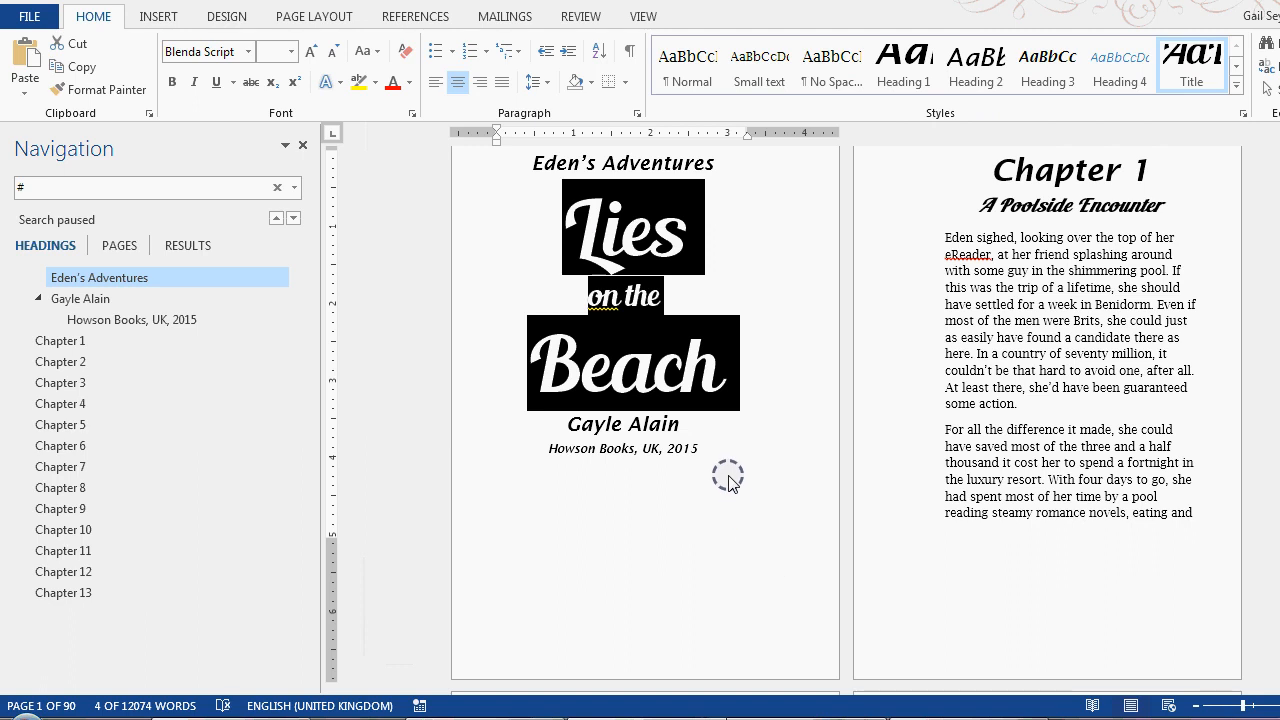
click(723, 445)
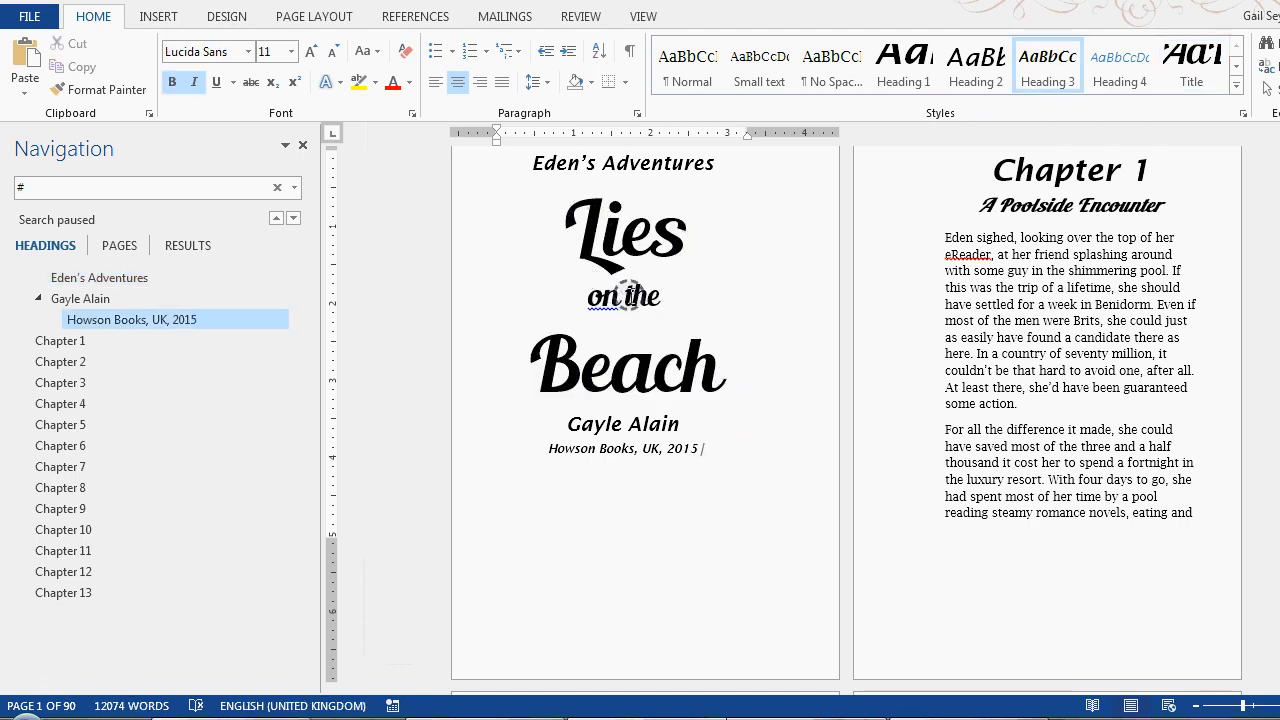
Reduce the font size of the words "on the" in the book title to 18
double_click(594, 297)
drag(594, 297, 660, 297)
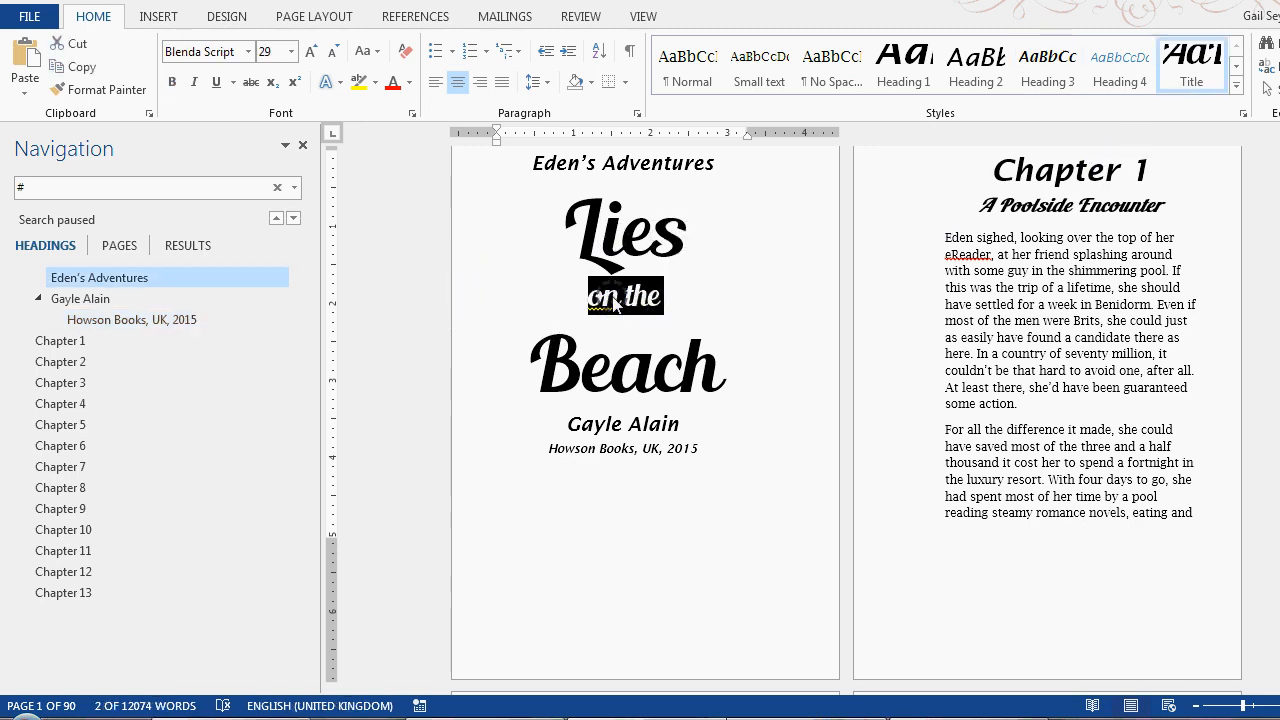
click(291, 52)
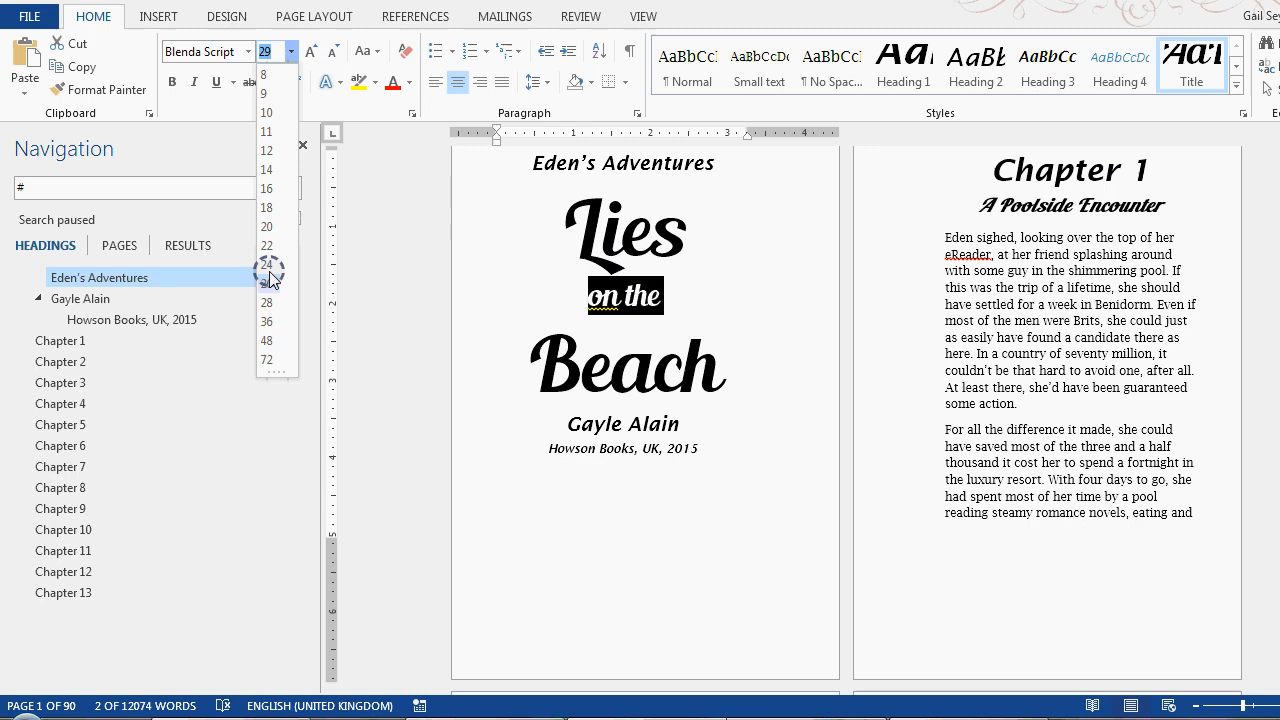
click(271, 207)
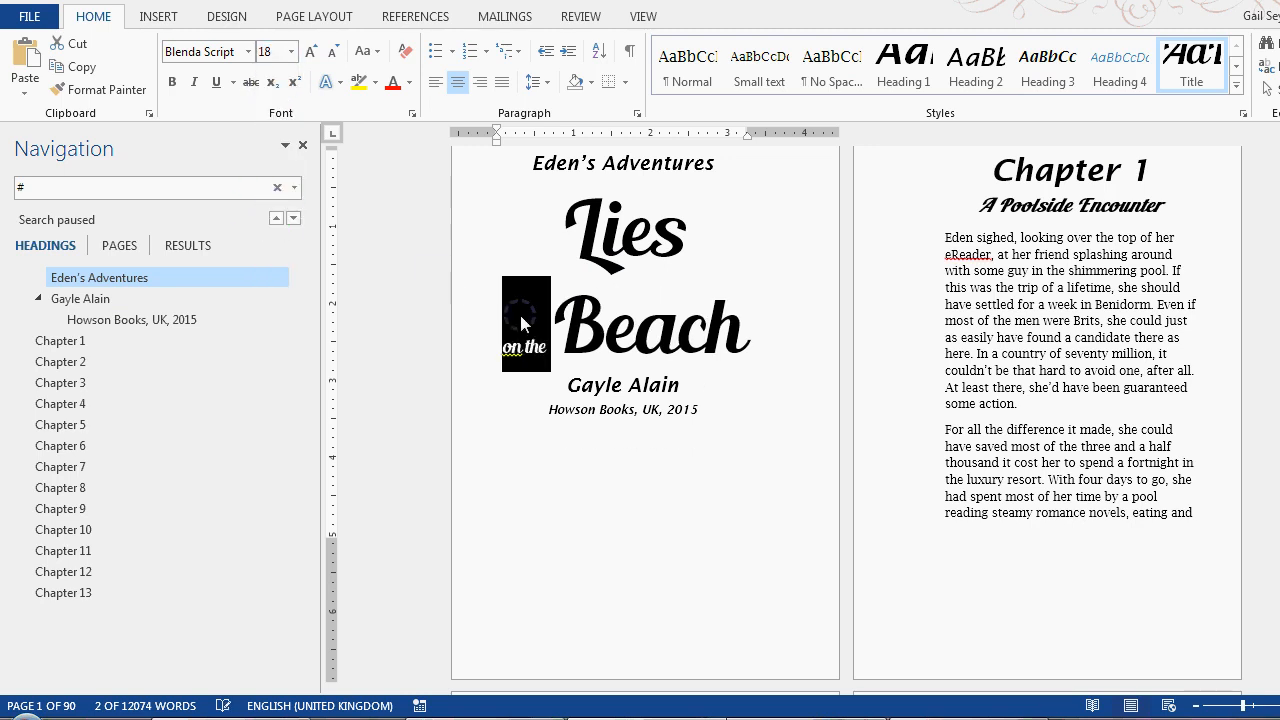
Insert a line break after "on the" so that "Beach" starts on its own line in the book title
click(553, 345)
key(Return)
click(771, 341)
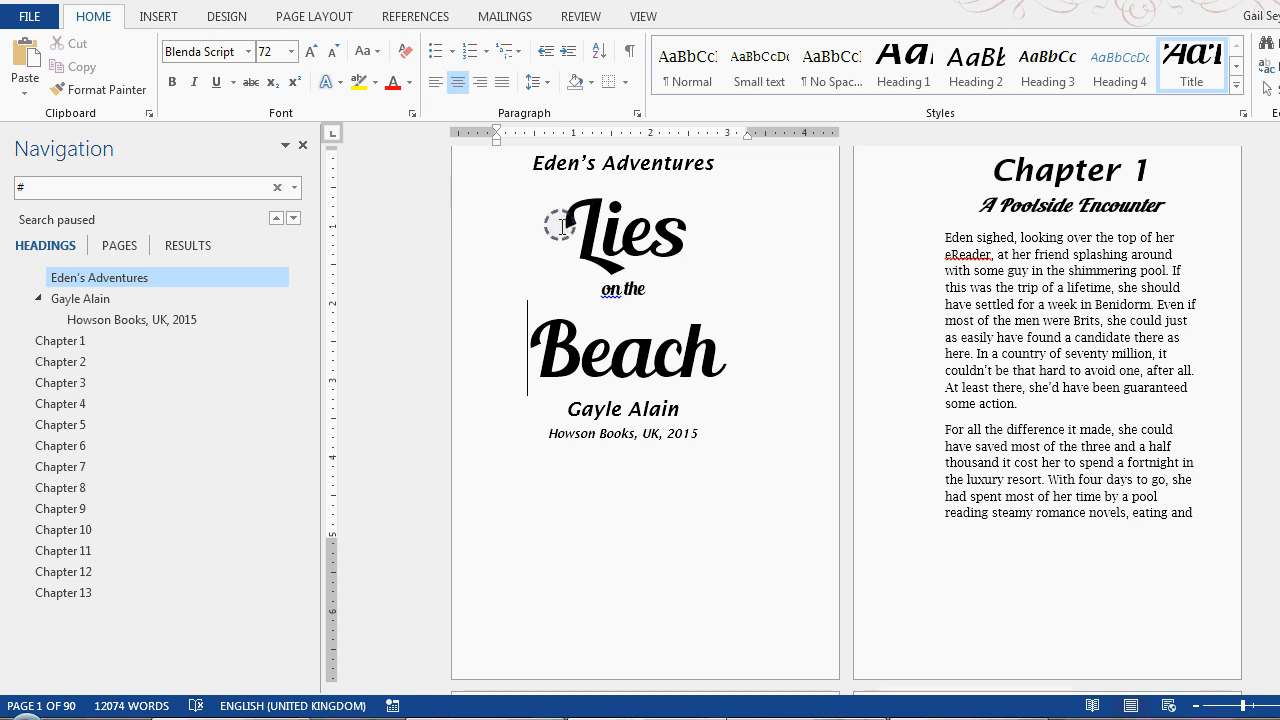
click(556, 350)
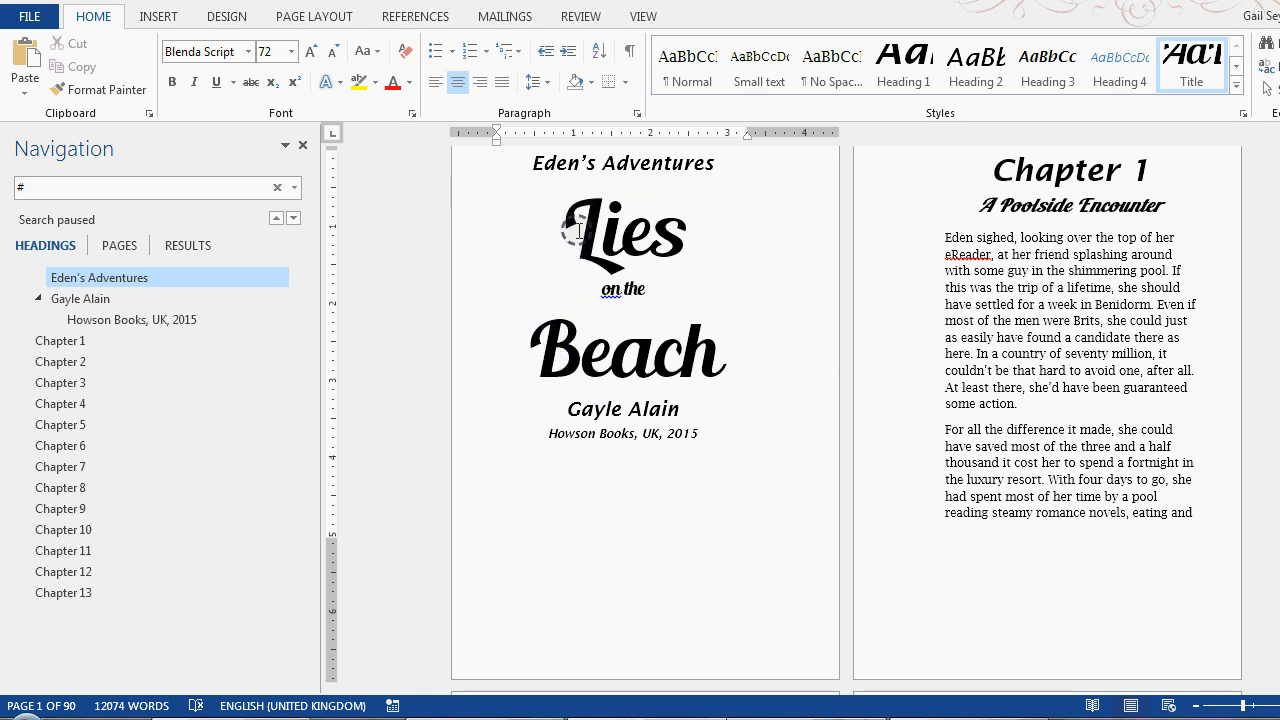
scroll(663, 320, up, 2)
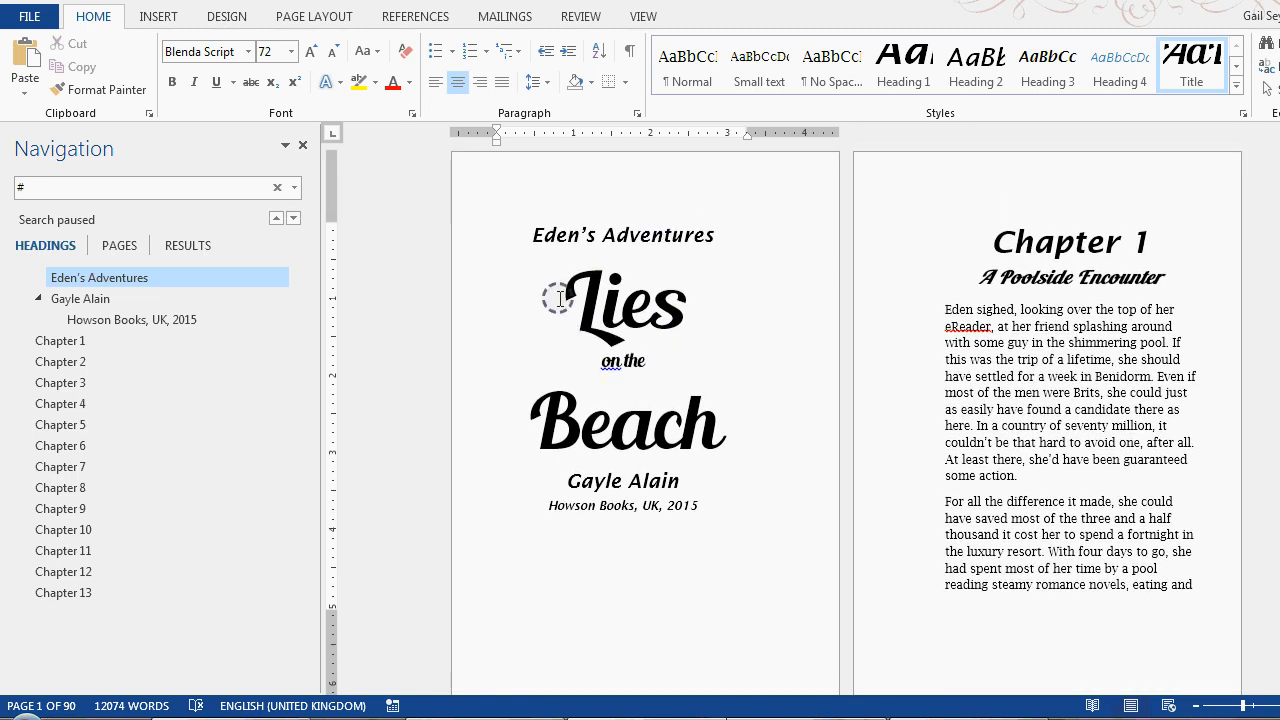